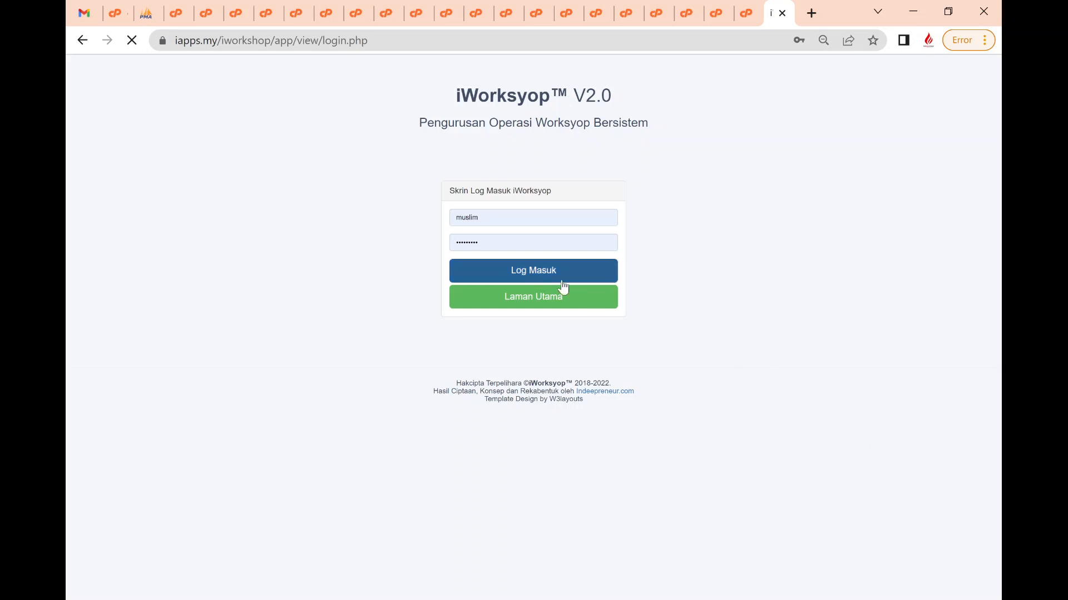
Log in to iWorksyop with the filled-in credentials and open the petty cash records (Rekod Petty Cash)
left_click(538, 274)
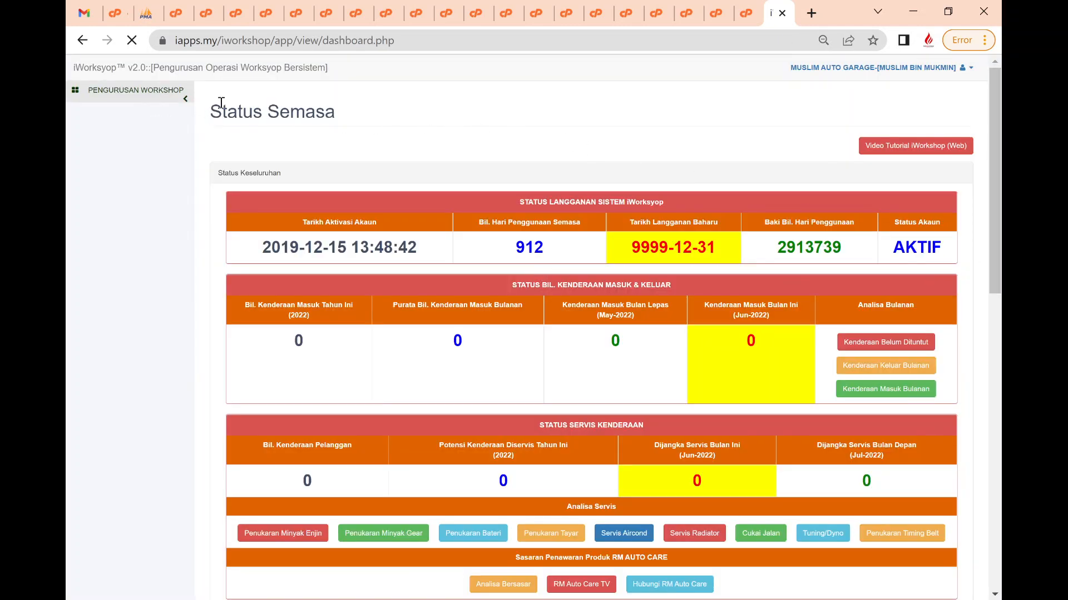
left_click(161, 100)
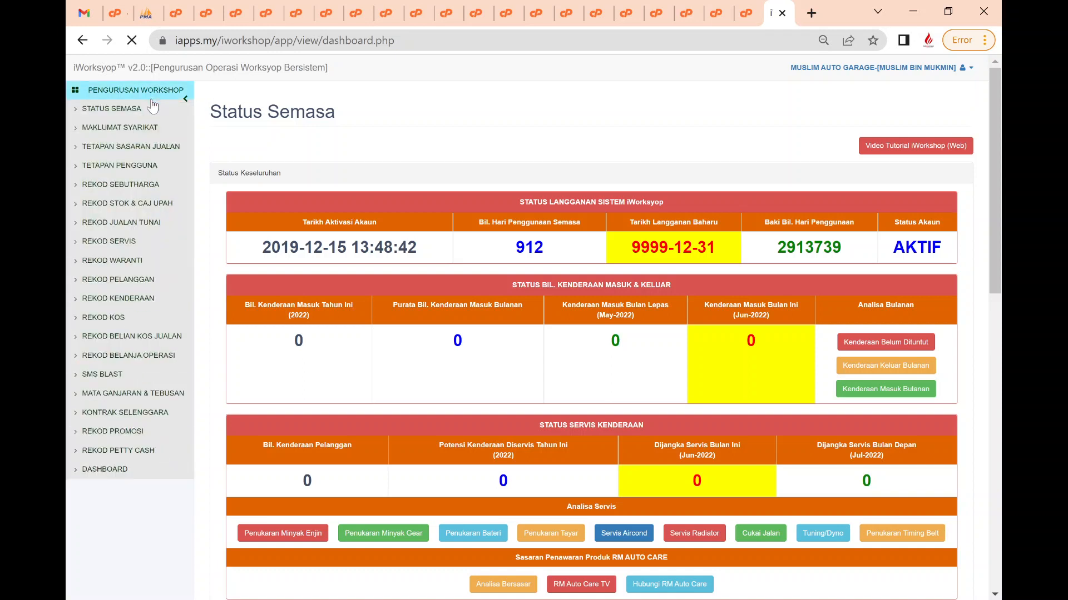
left_click(123, 456)
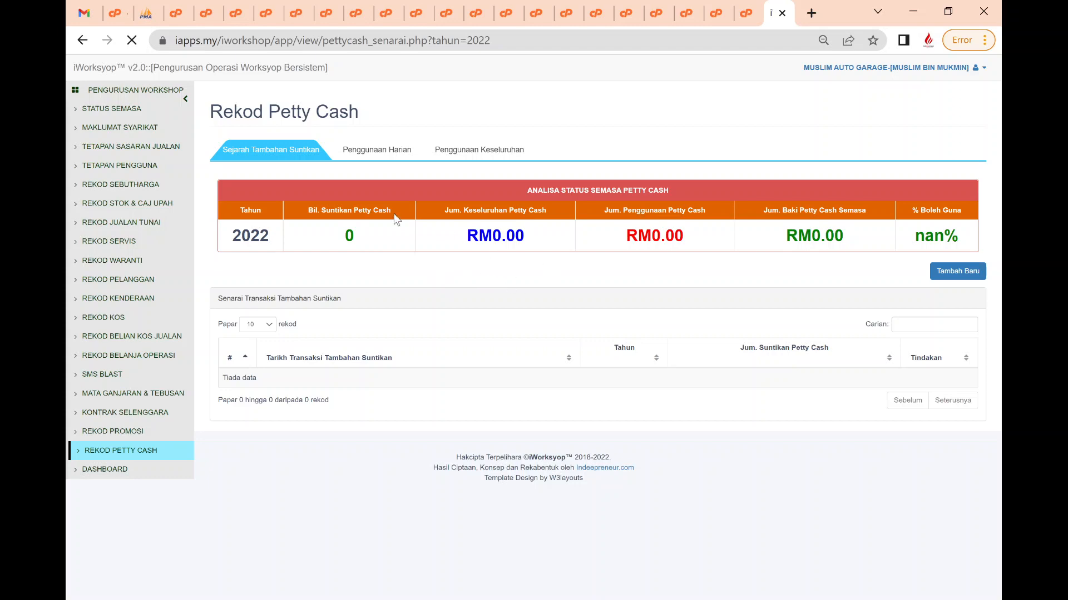
Register a new petty cash injection of 1000.00 for the year 2022 and save it
left_click(963, 276)
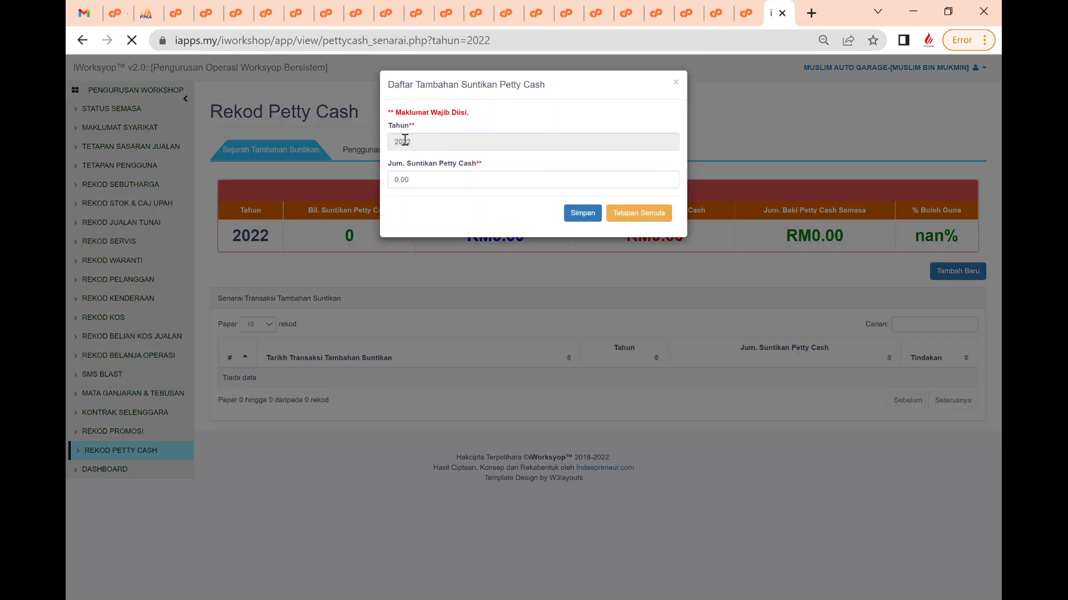
left_click(396, 180)
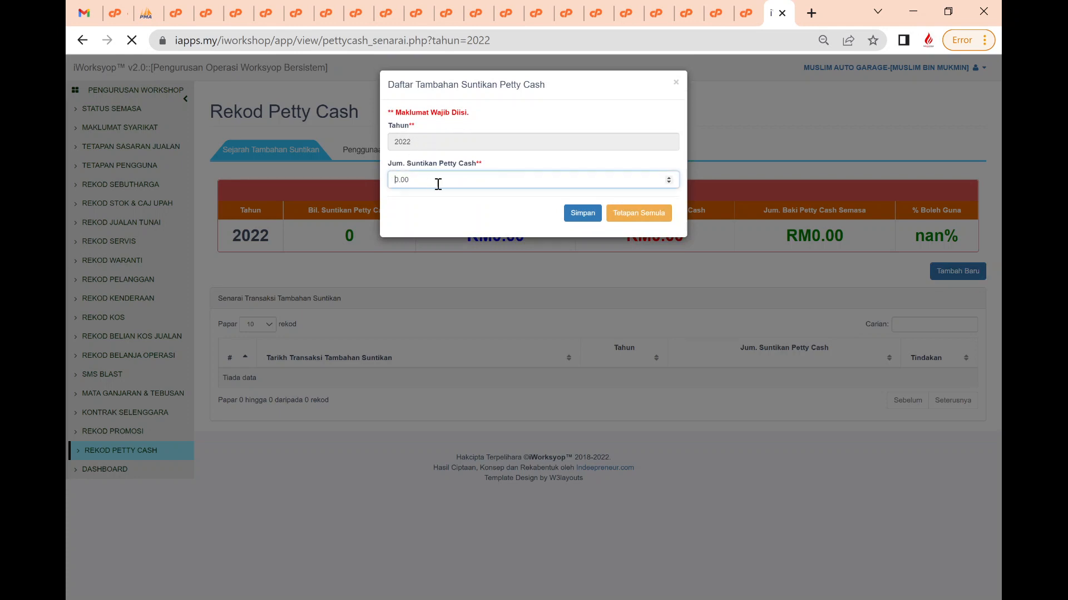
type("100")
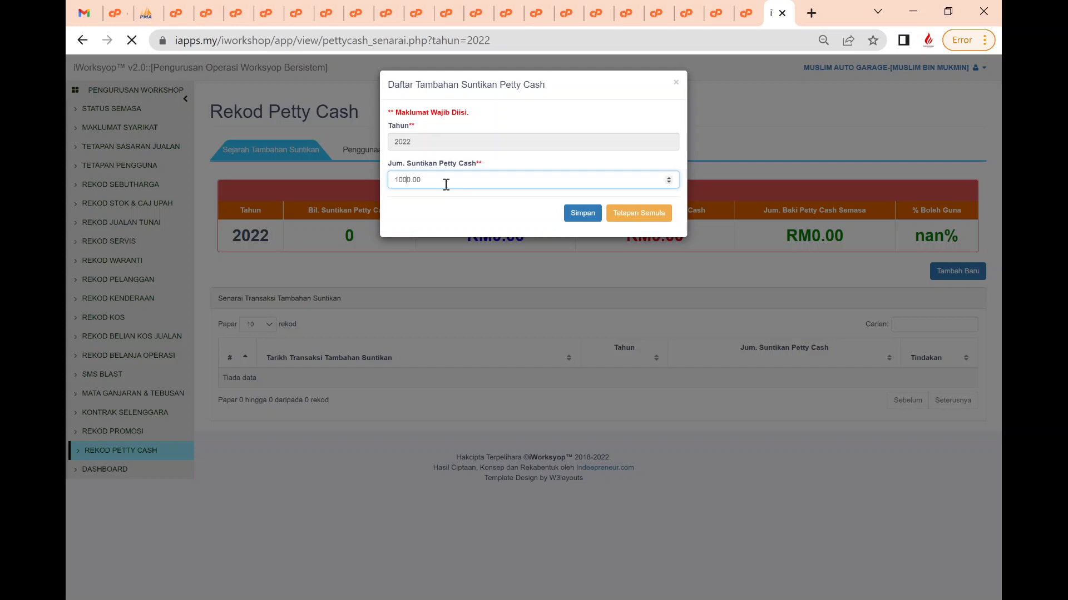
left_click(579, 217)
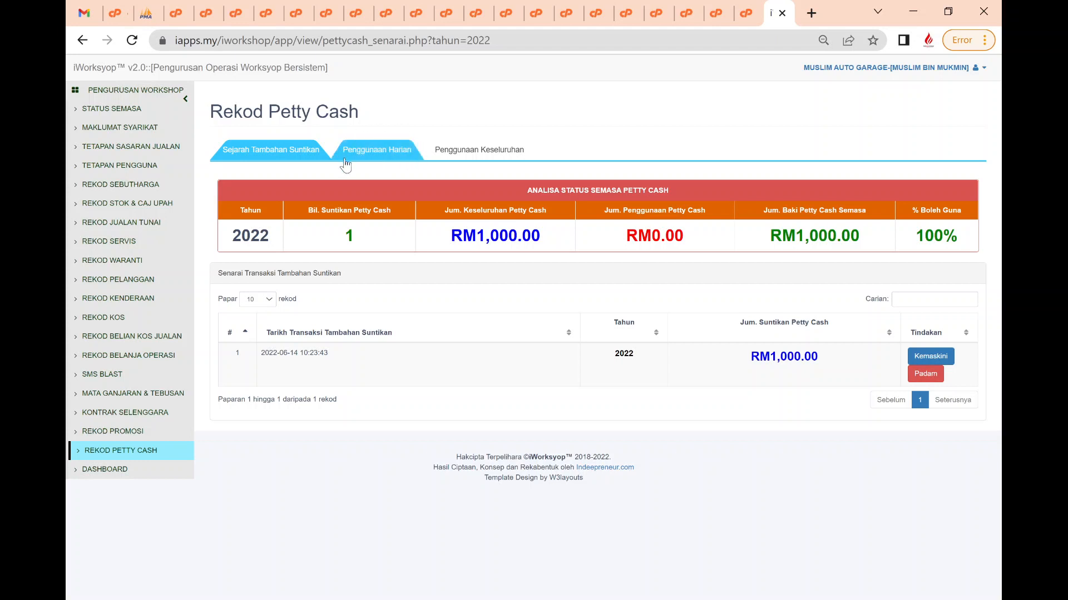
Review the daily and overall petty cash usage for 2022, and return to the injection history
left_click(396, 155)
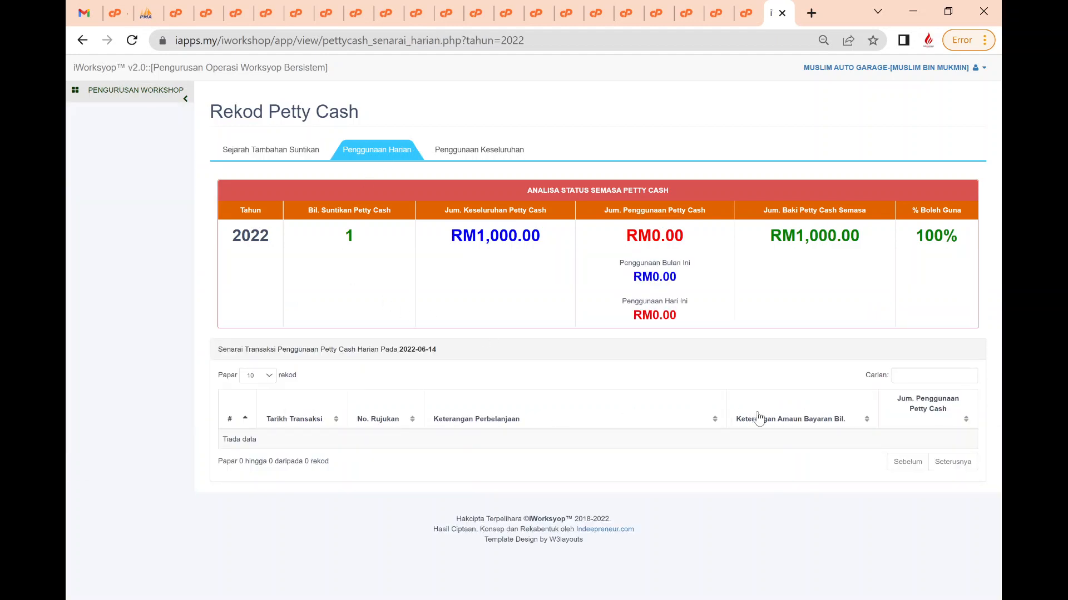
left_click(509, 151)
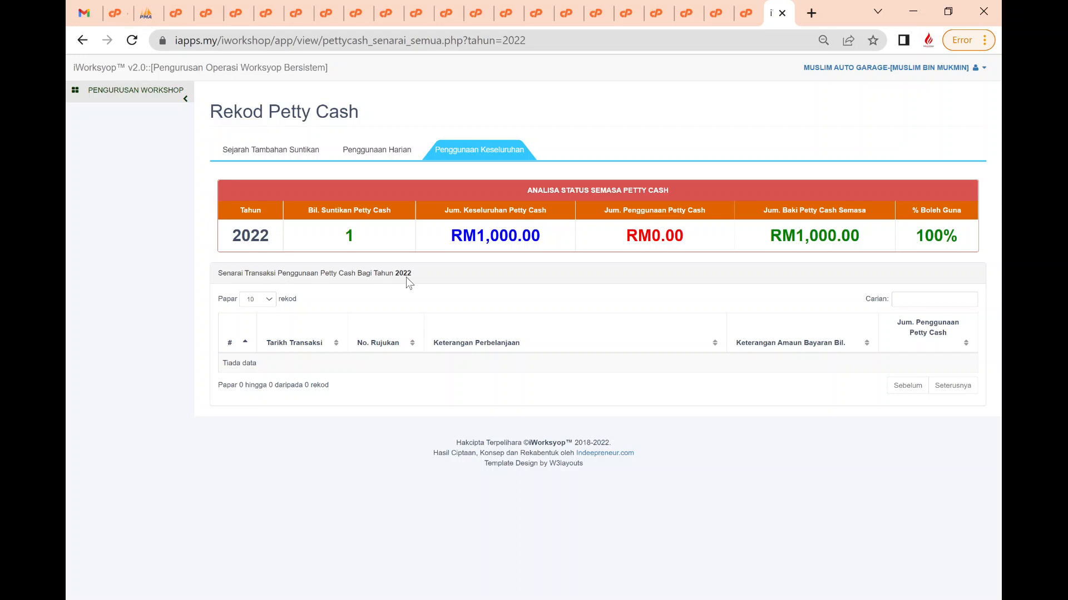
left_click(382, 155)
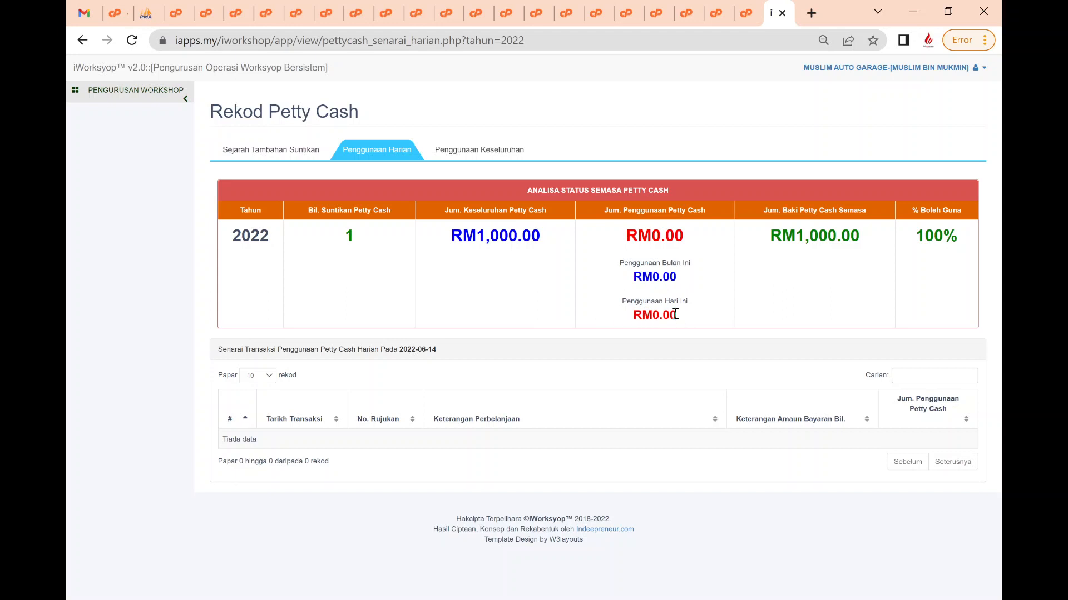
left_click(261, 155)
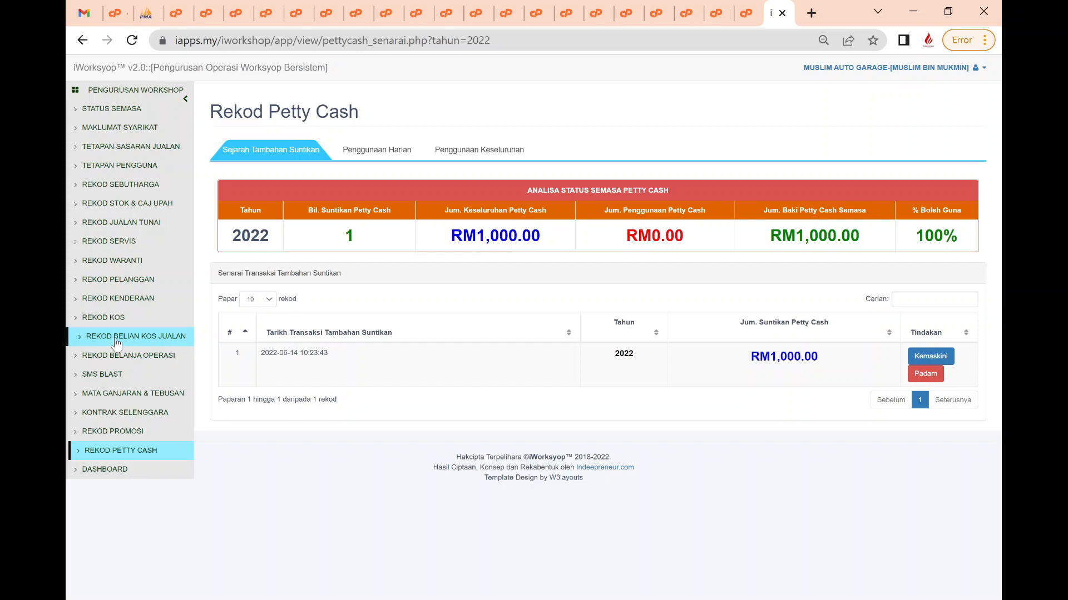
Open the operating expense records (Rekod Belanja Operasi) and start registering a new payment for TELEKOM-UNIFI
left_click(155, 361)
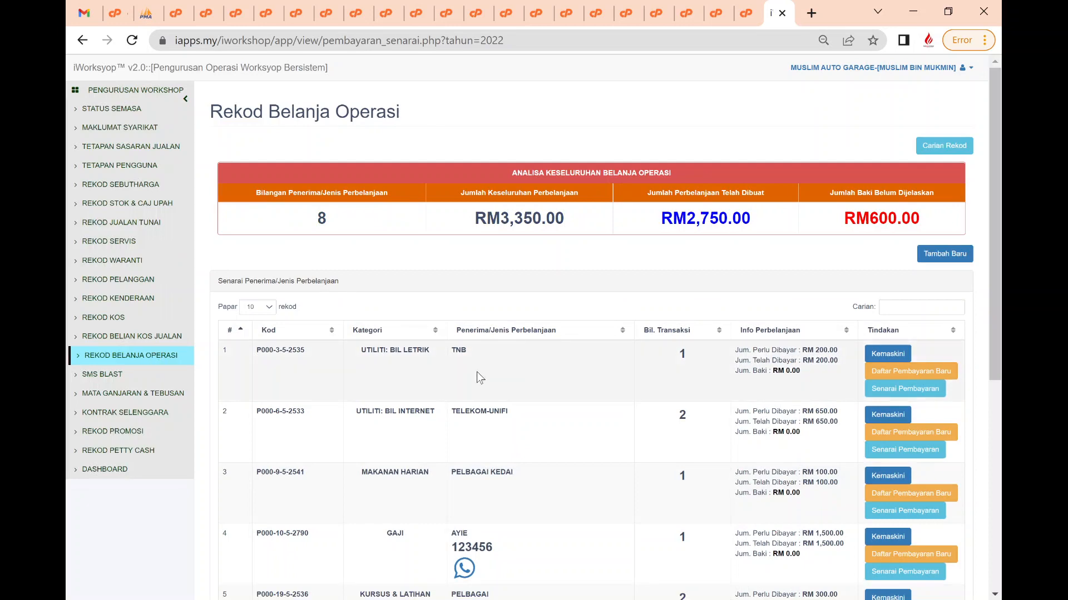
scroll(496, 459, "down", 5)
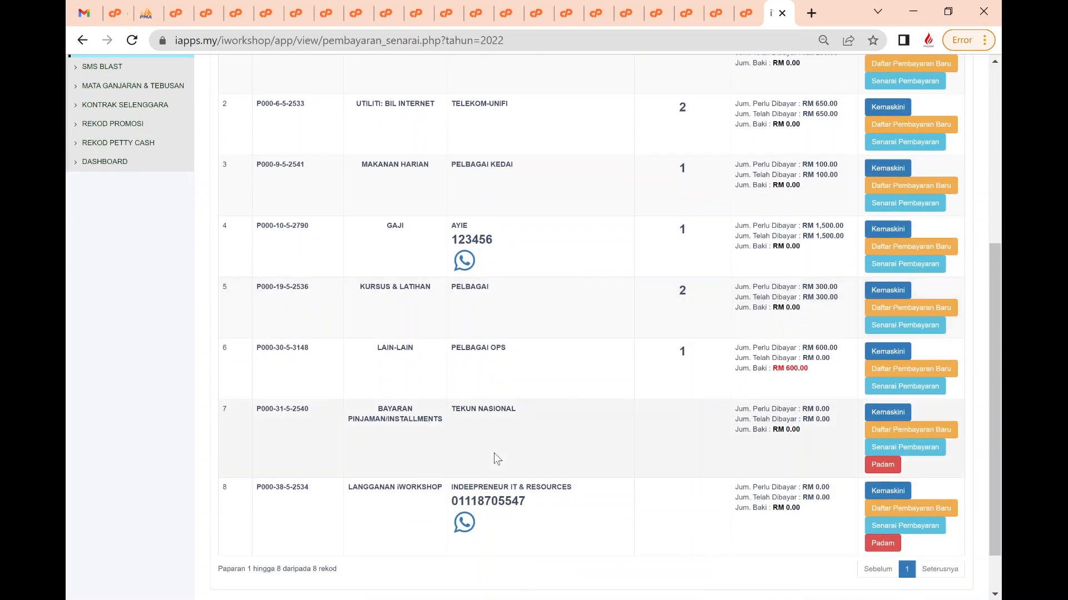
scroll(496, 459, "up", 4)
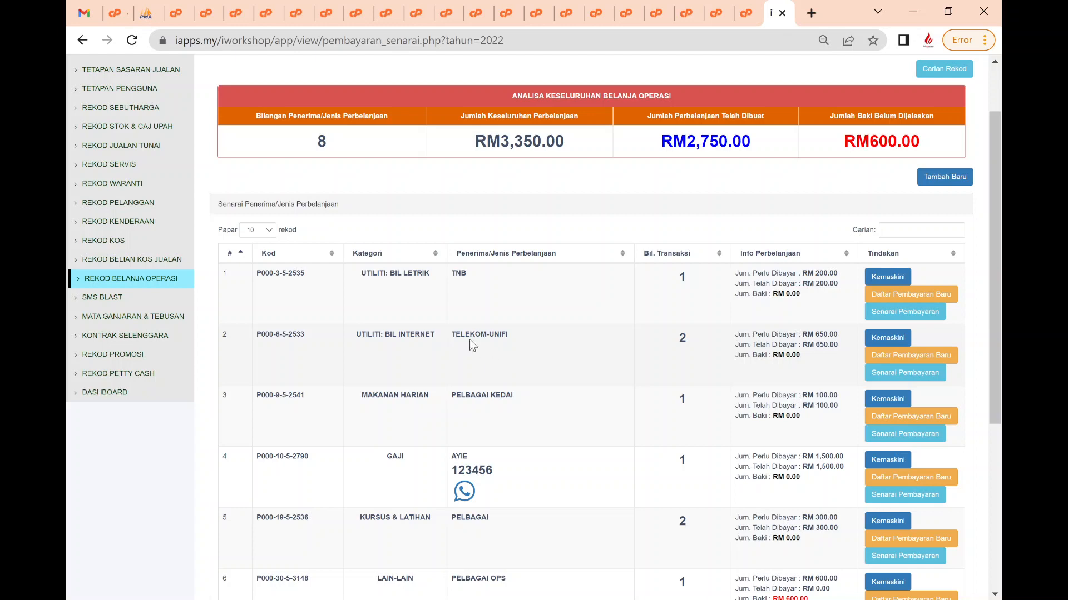
left_click(936, 363)
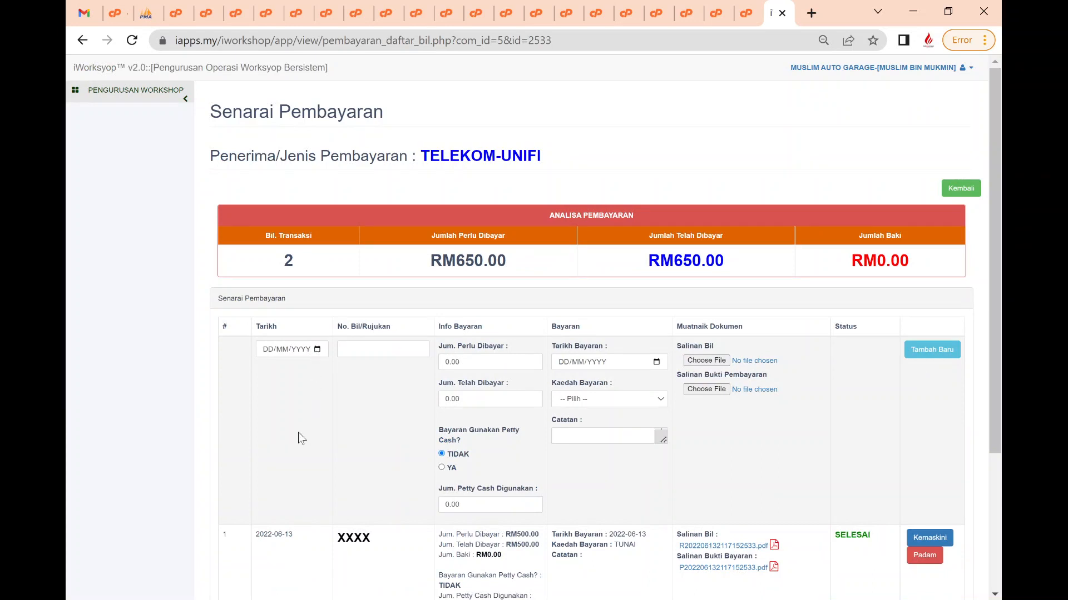
Fill in the TELEKOM-UNIFI bill with date 14/06/2022, reference UNIFI-05-2022, and 170.00 as both amount due and amount paid
left_click(348, 352)
type("UNIFI")
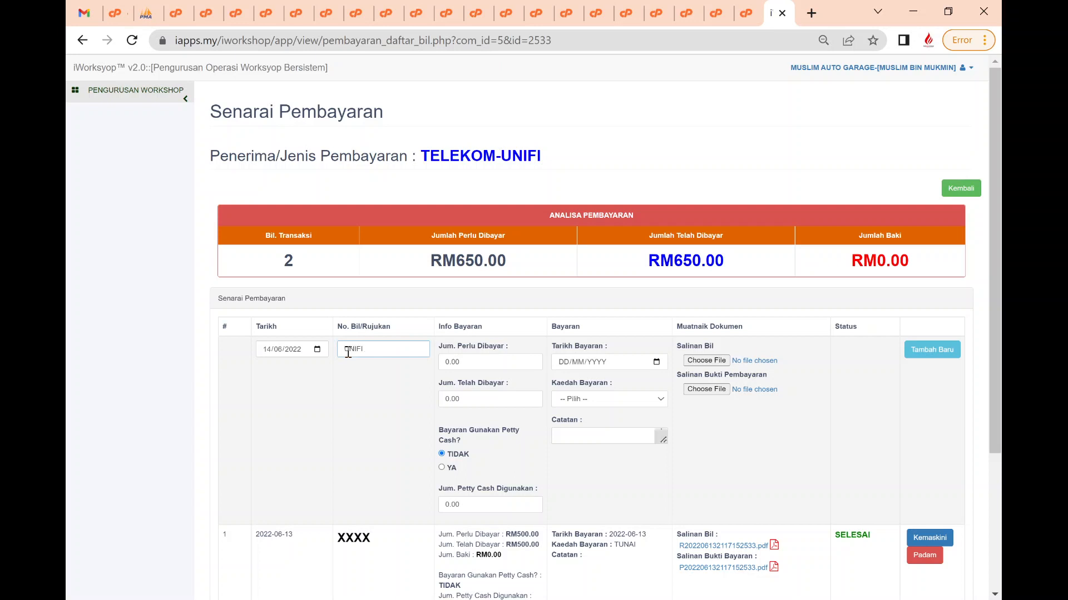
type("-05-2022")
left_click(445, 365)
type("17")
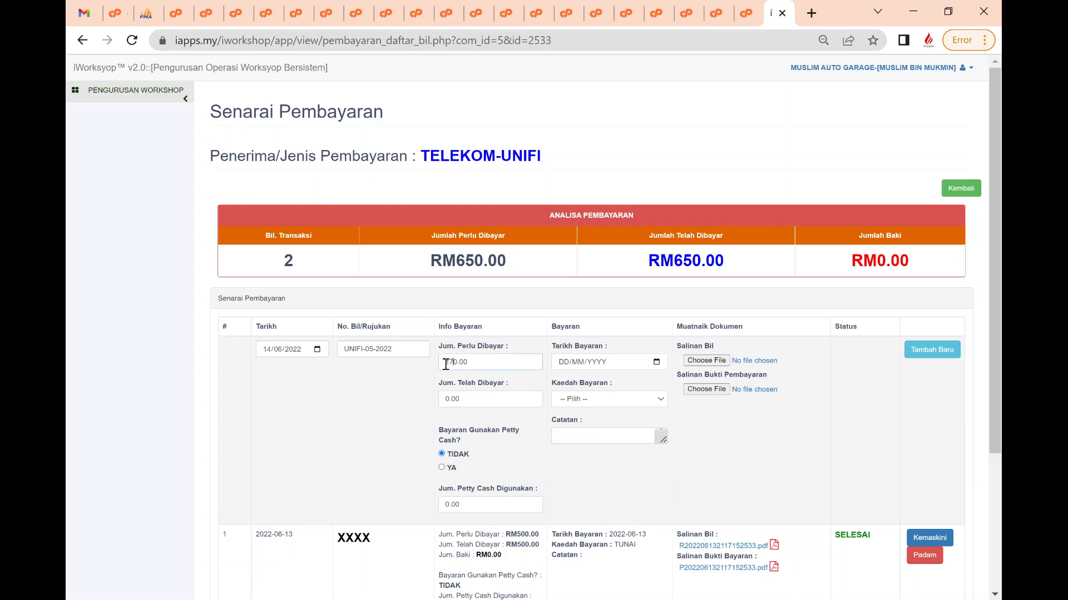
left_click(442, 401)
type("17")
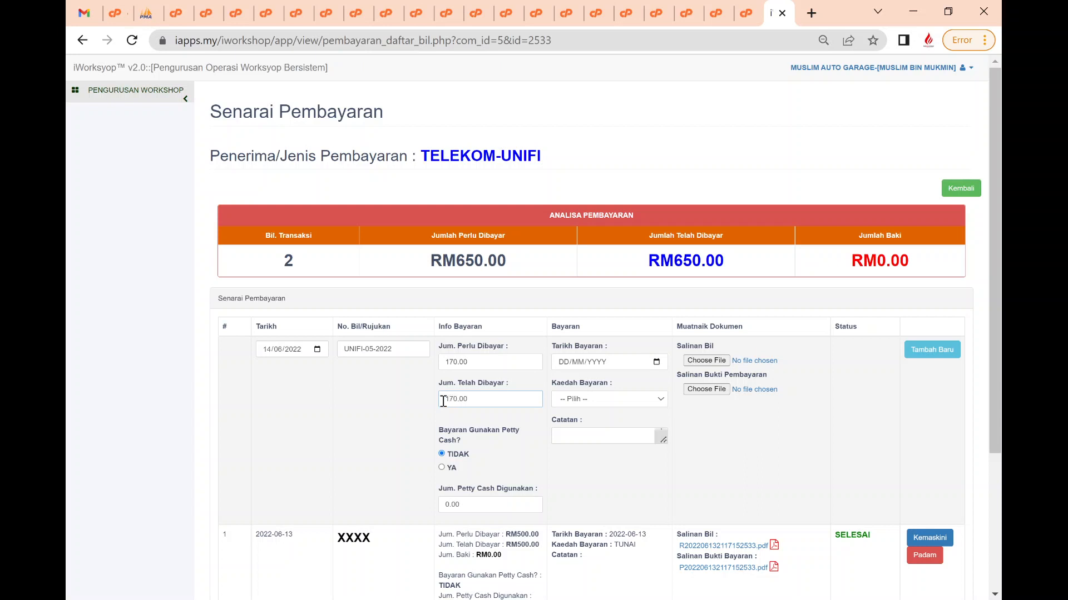
Charge 170.00 of the UNIFI payment to petty cash, set payment date 14/06/2022 and method TUNAI, and add the record
scroll(475, 434, "down", 2)
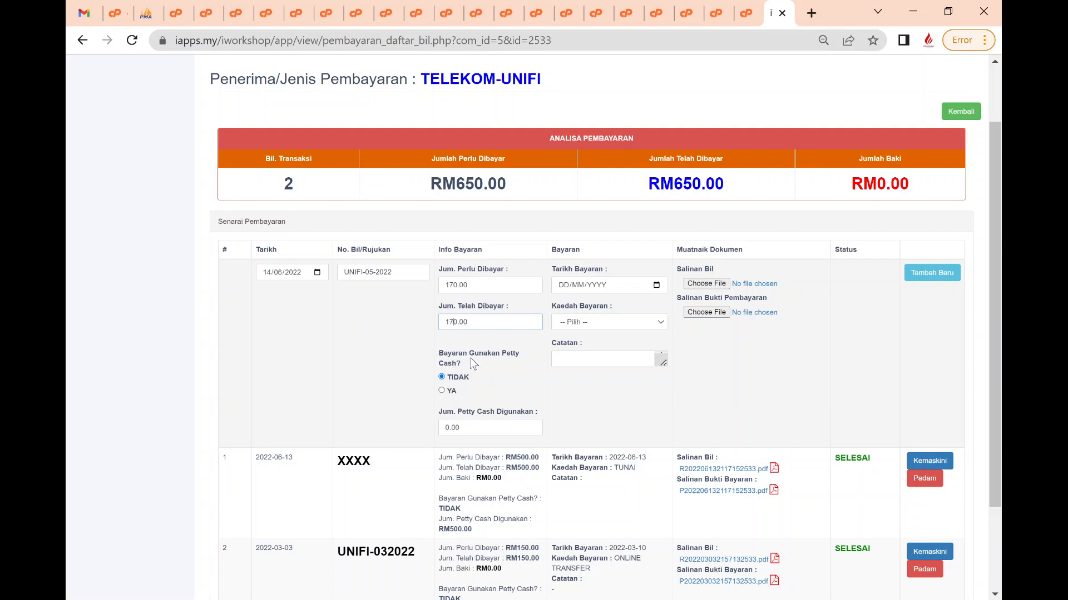
left_click(442, 391)
left_click(445, 429)
type("17")
left_click(596, 370)
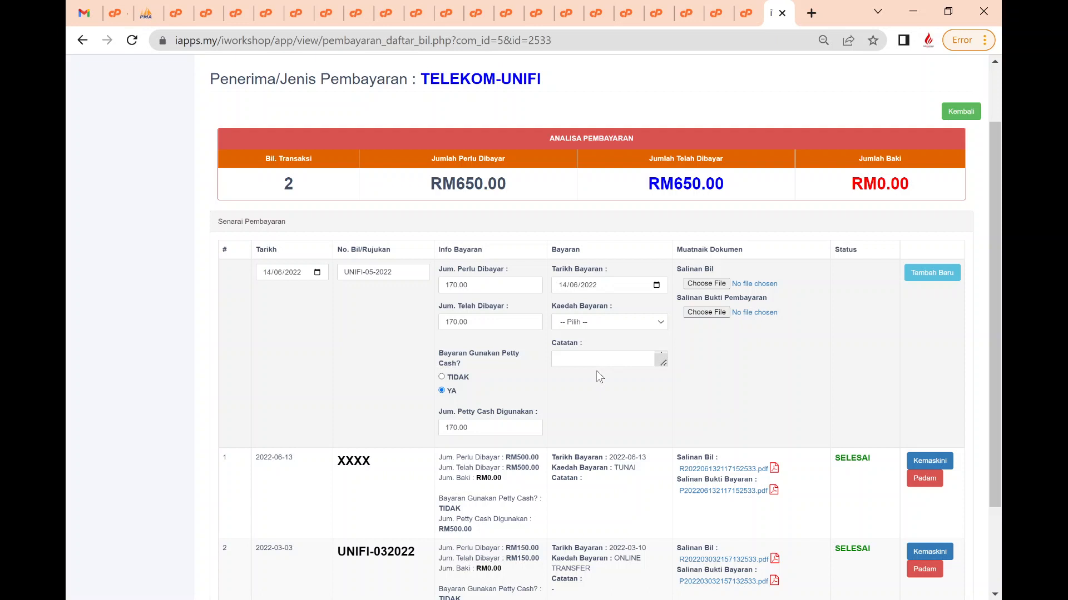
left_click(622, 321)
left_click(936, 279)
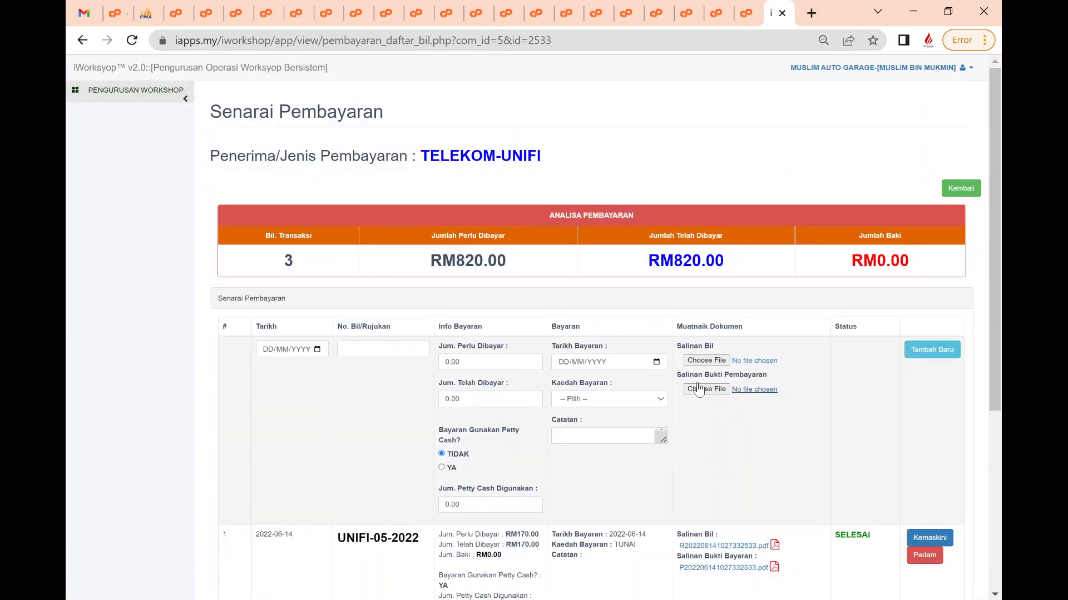
Examine the new UNIFI-05-2022 entry and its petty cash details in the TELEKOM-UNIFI payment list
scroll(698, 389, "down", 4)
scroll(431, 383, "up", 1)
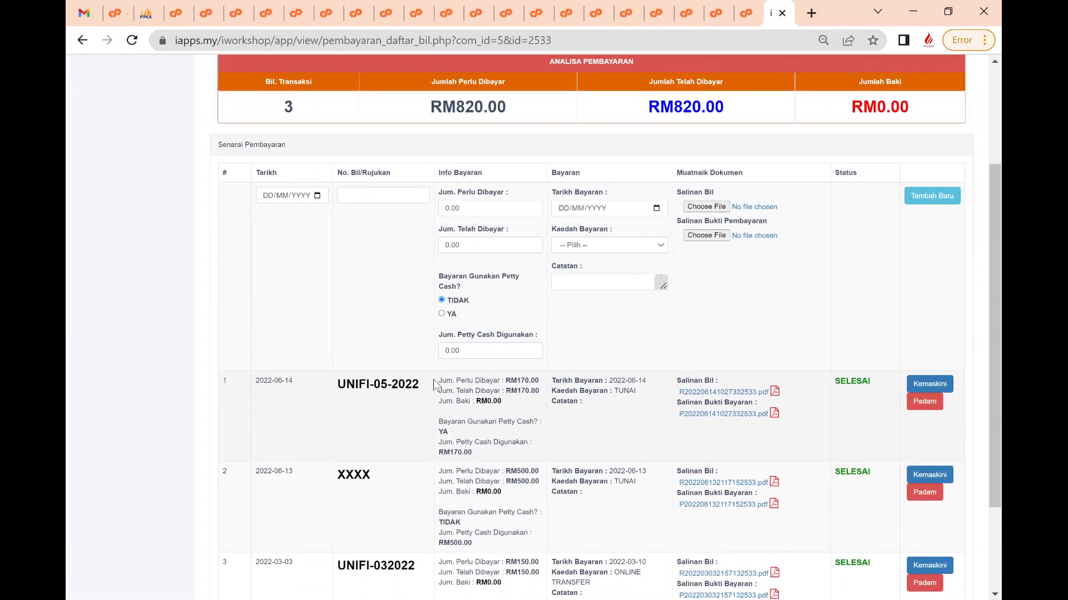
scroll(435, 384, "up", 2)
scroll(436, 385, "down", 2)
scroll(558, 433, "up", 3)
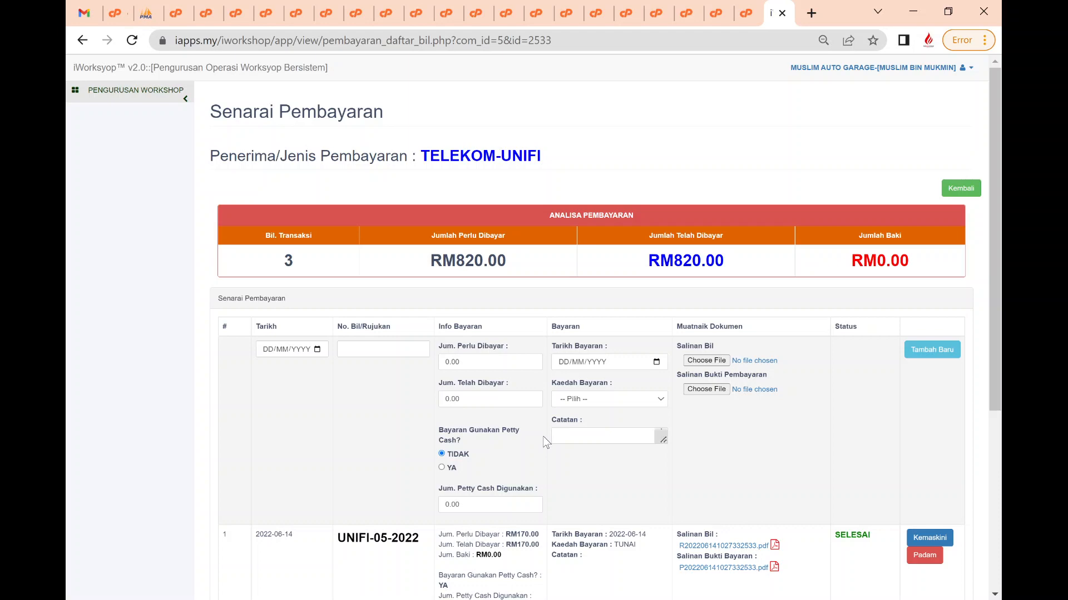
scroll(543, 436, "down", 3)
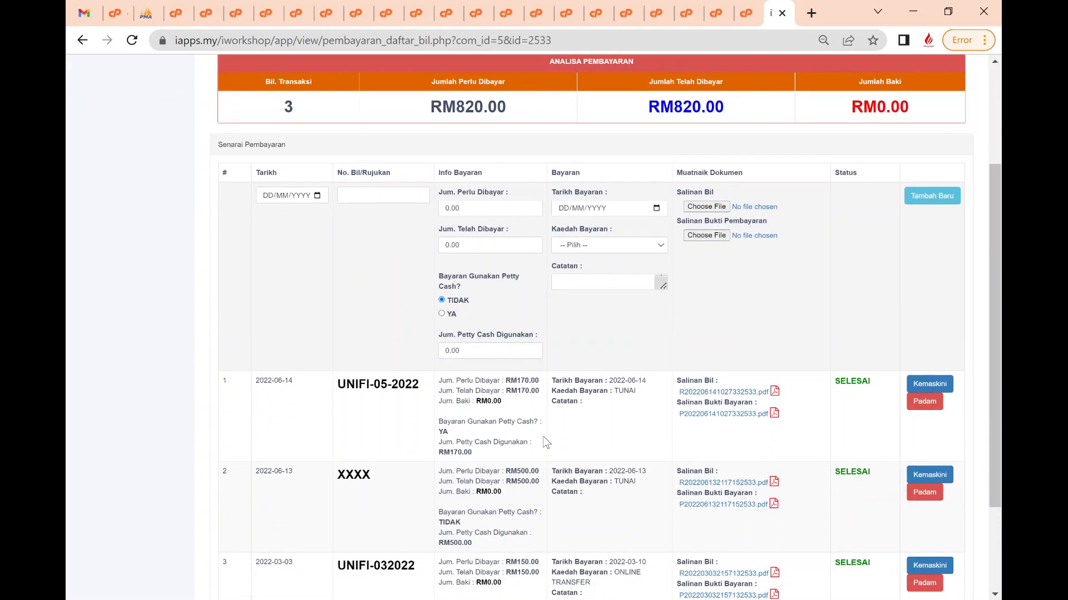
scroll(476, 391, "up", 3)
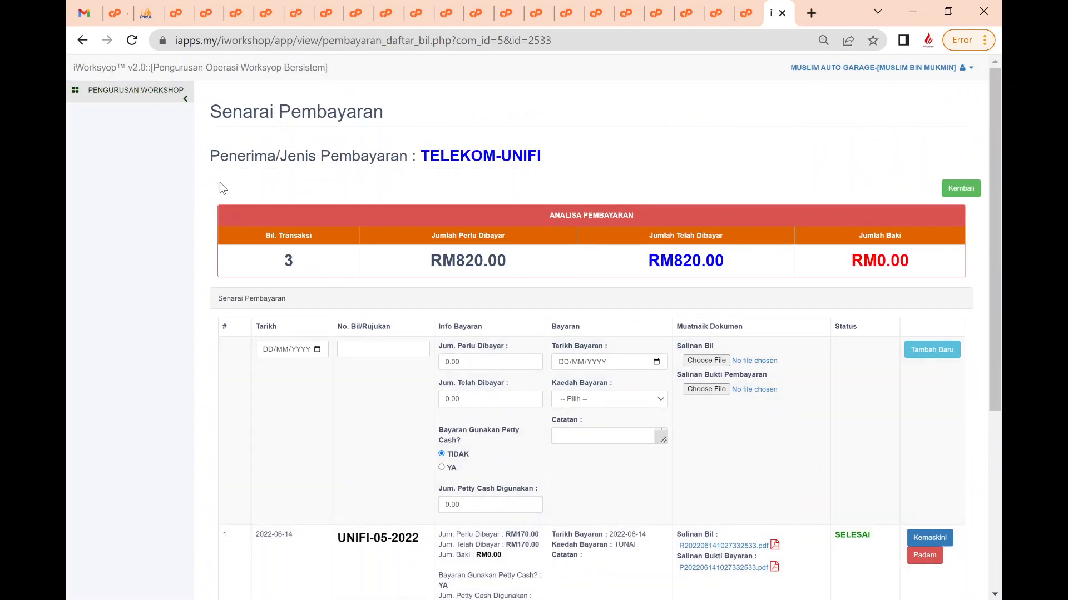
Open the petty cash records and check the 2022 usage, remaining balance and usable percentage
left_click(139, 95)
left_click(147, 453)
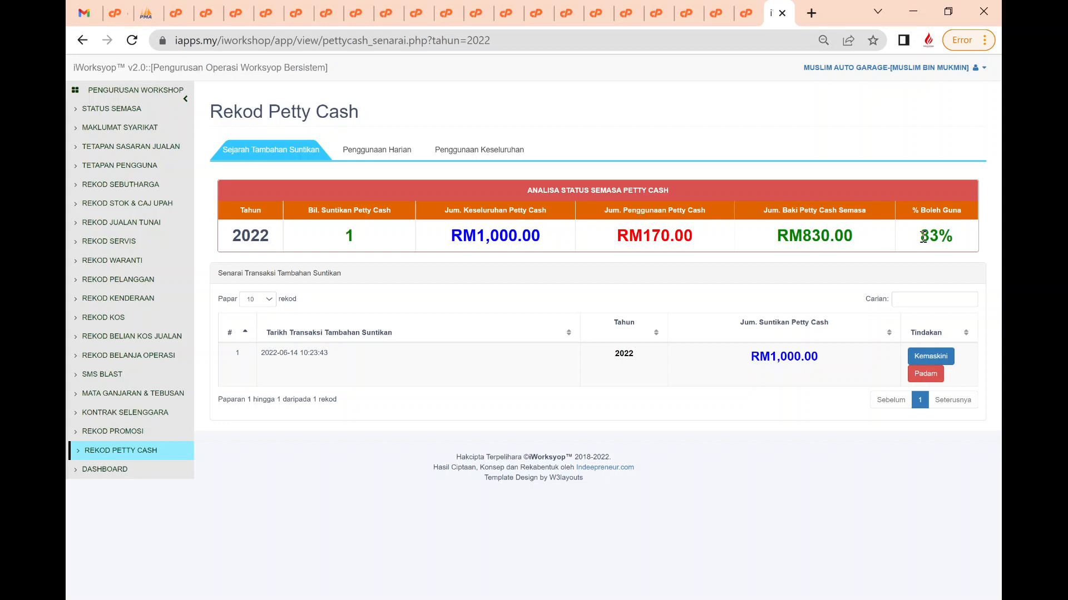
left_click_drag(923, 237, 959, 236)
left_click(955, 240)
Return to the operating expense records and start registering a new payment for PELBAGAI KEDAI
left_click(138, 362)
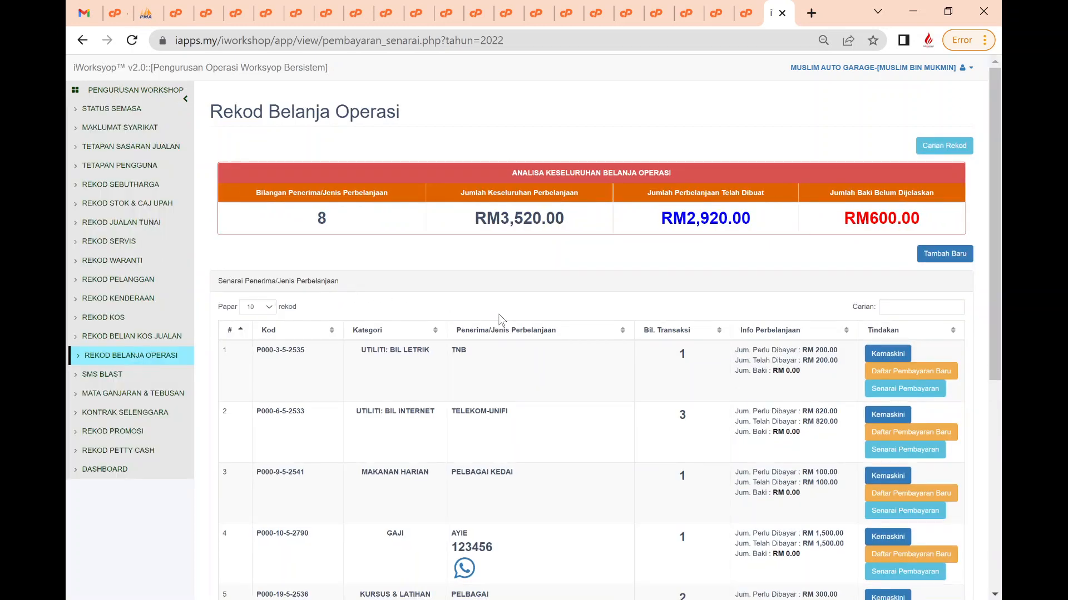
scroll(500, 434, "down", 2)
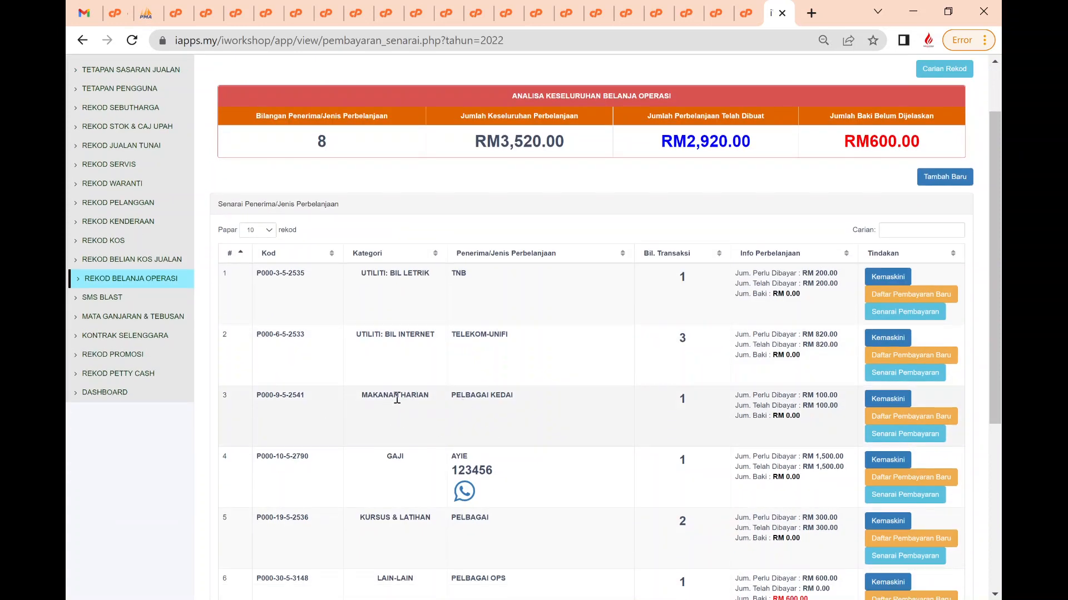
left_click(941, 422)
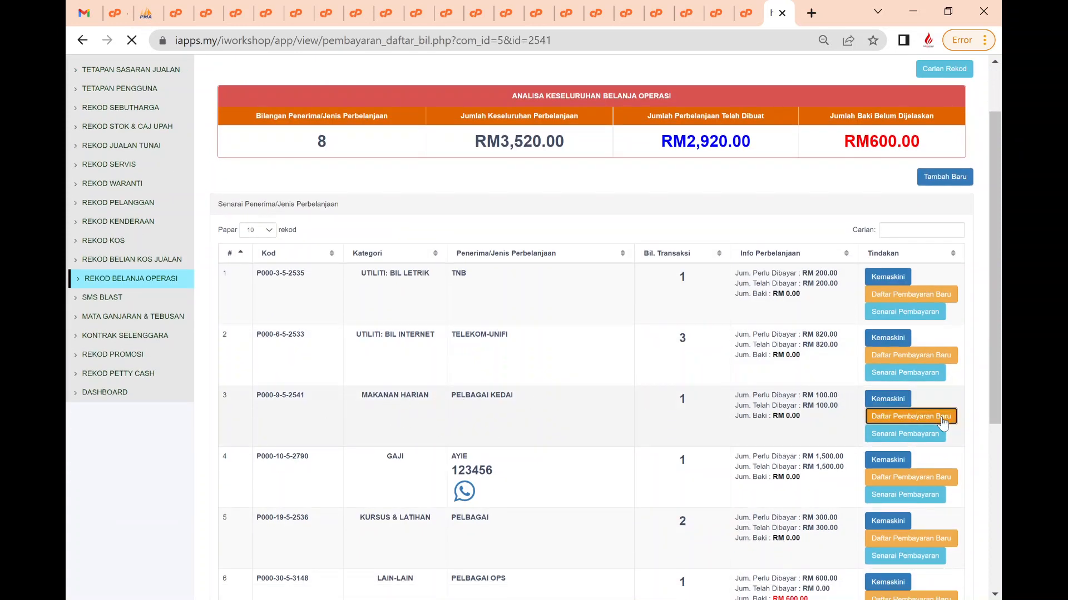
Fill in the PELBAGAI KEDAI bill with date 14/06/2022, reference MAKANAN-14-06-2022, and 100.00 as both amount due and amount paid
left_click(317, 350)
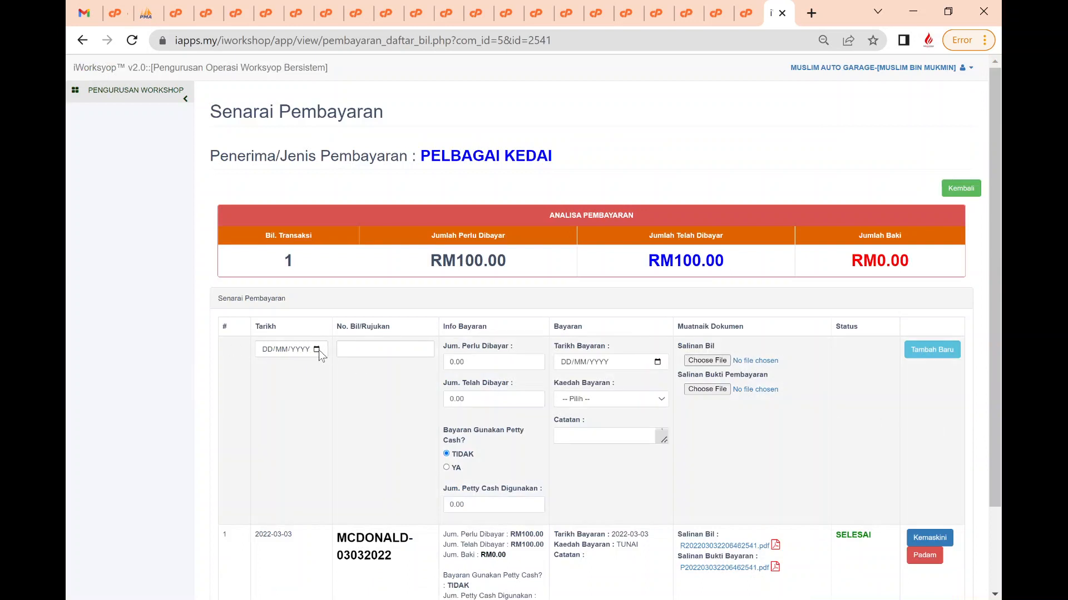
left_click(302, 429)
left_click(349, 351)
type("MN")
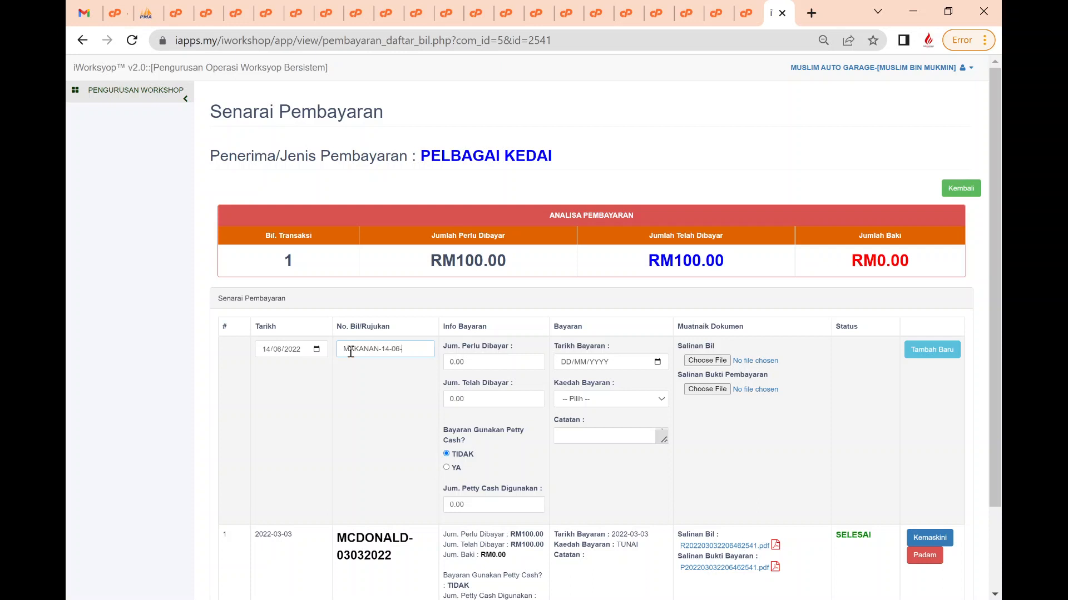
type("22")
left_click(458, 365)
left_click(451, 399)
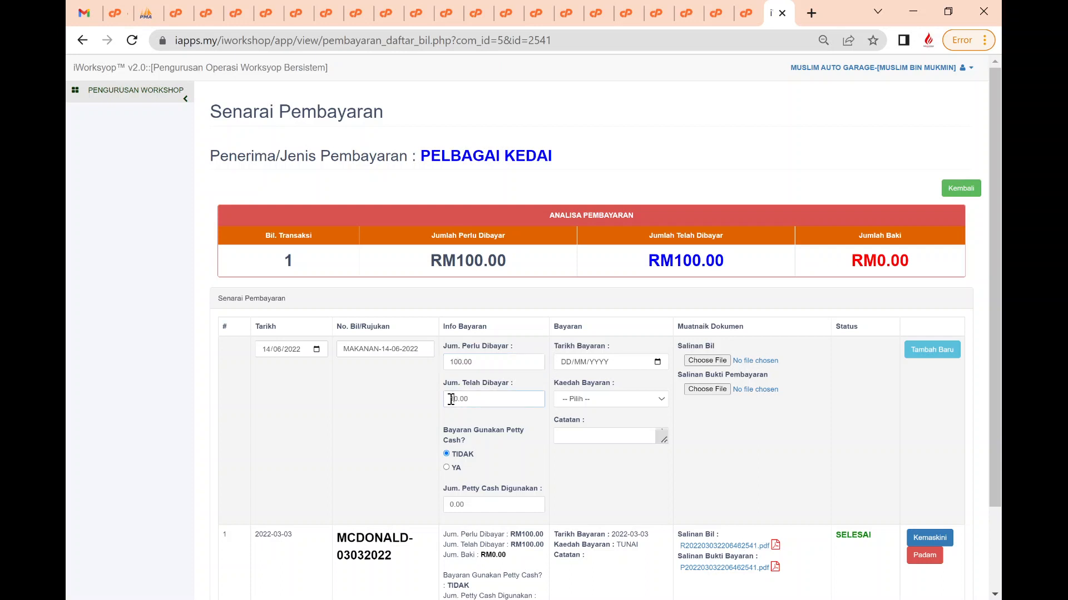
Charge 100.00 of the food payment to petty cash, set payment date 14/06/2022 and method TUNAI, add the record and review it
left_click(446, 468)
left_click(601, 446)
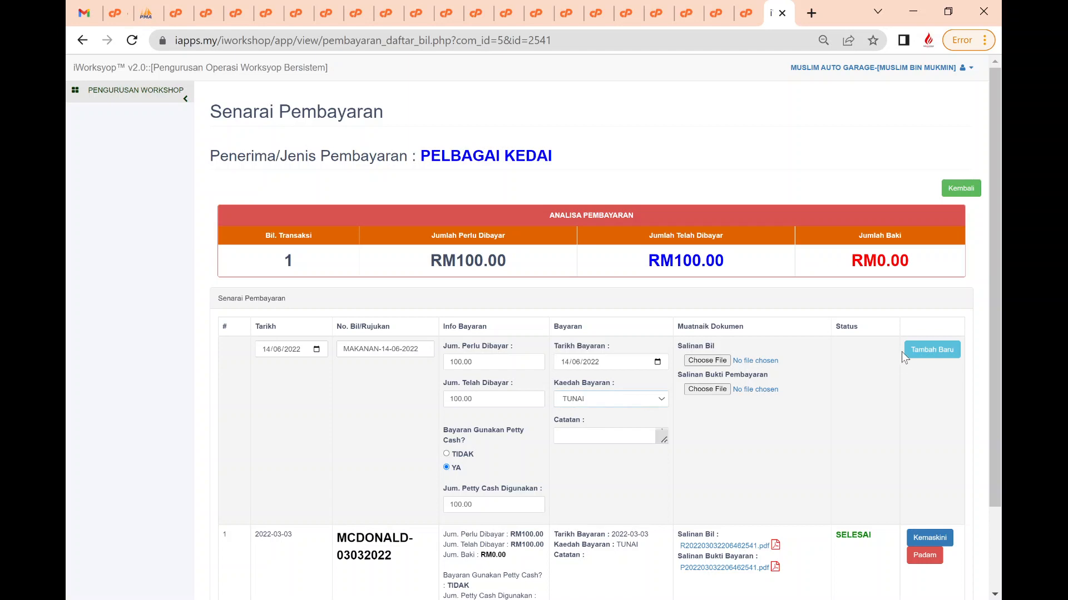
left_click(941, 355)
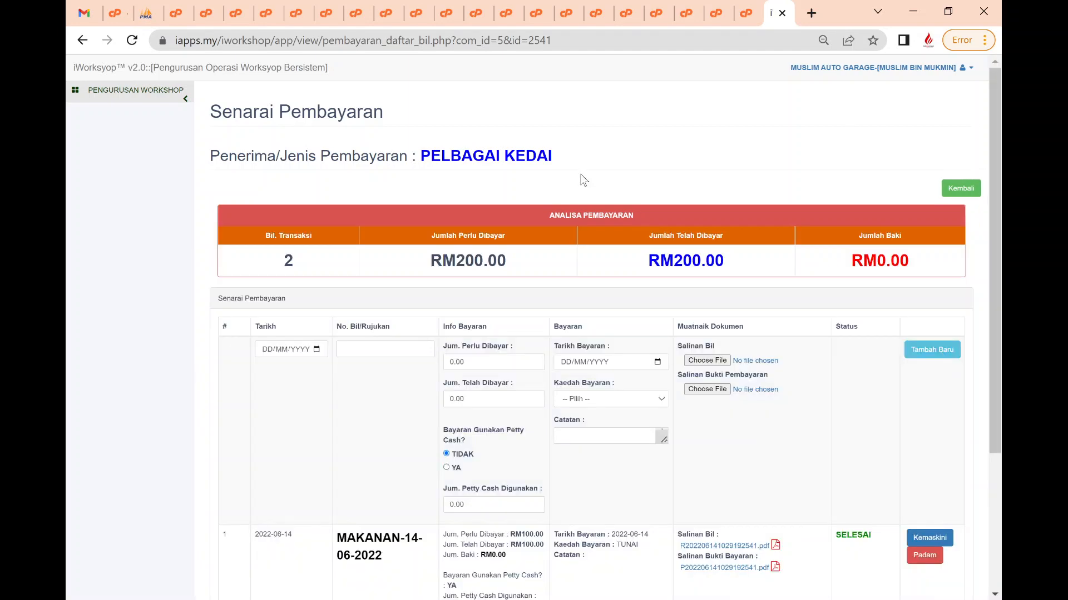
scroll(521, 361, "down", 3)
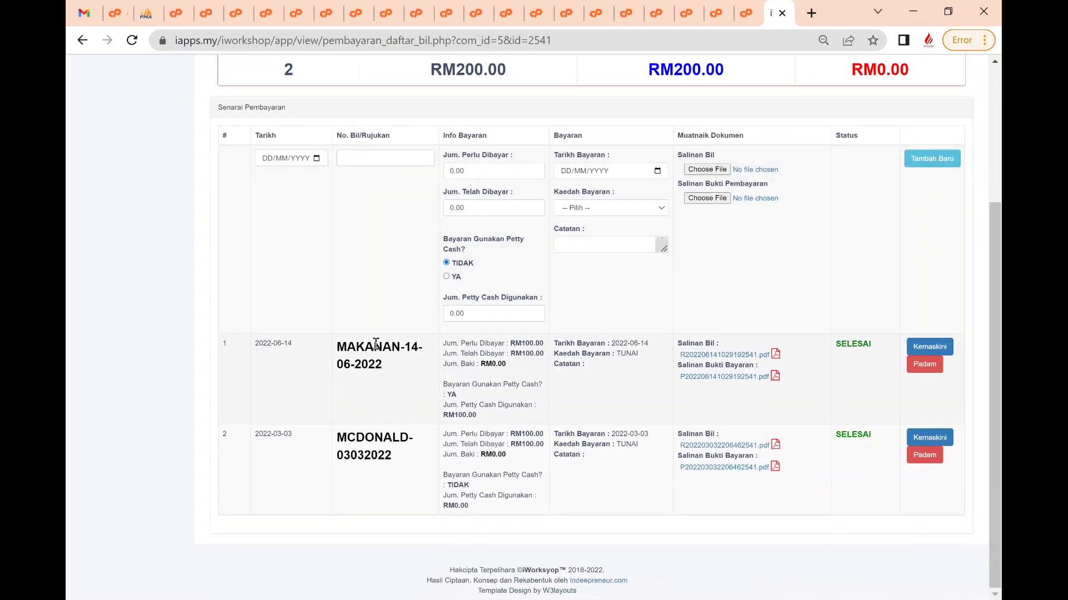
Review the new PELBAGAI KEDAI food payment and open the petty cash records to check the 2022 usage and balance
scroll(408, 362, "up", 1)
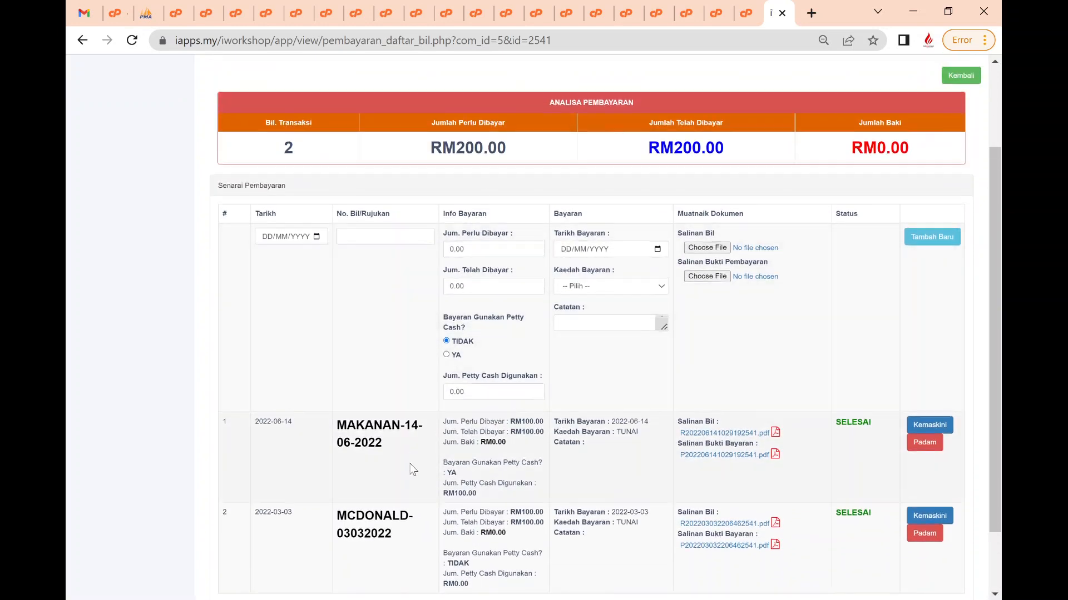
scroll(408, 470, "up", 1)
scroll(409, 470, "down", 1)
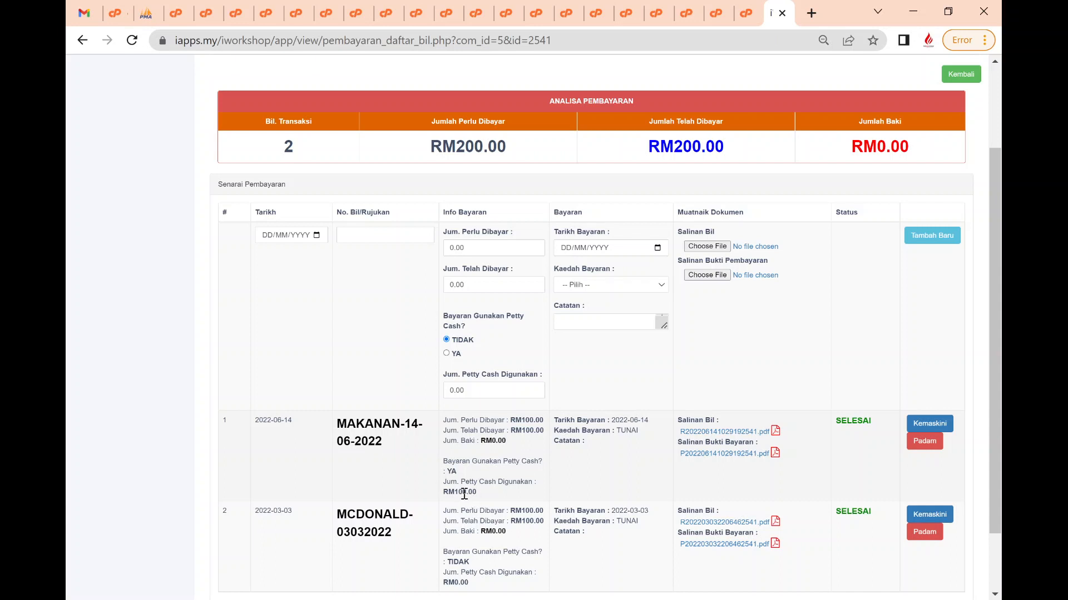
scroll(389, 334, "up", 2)
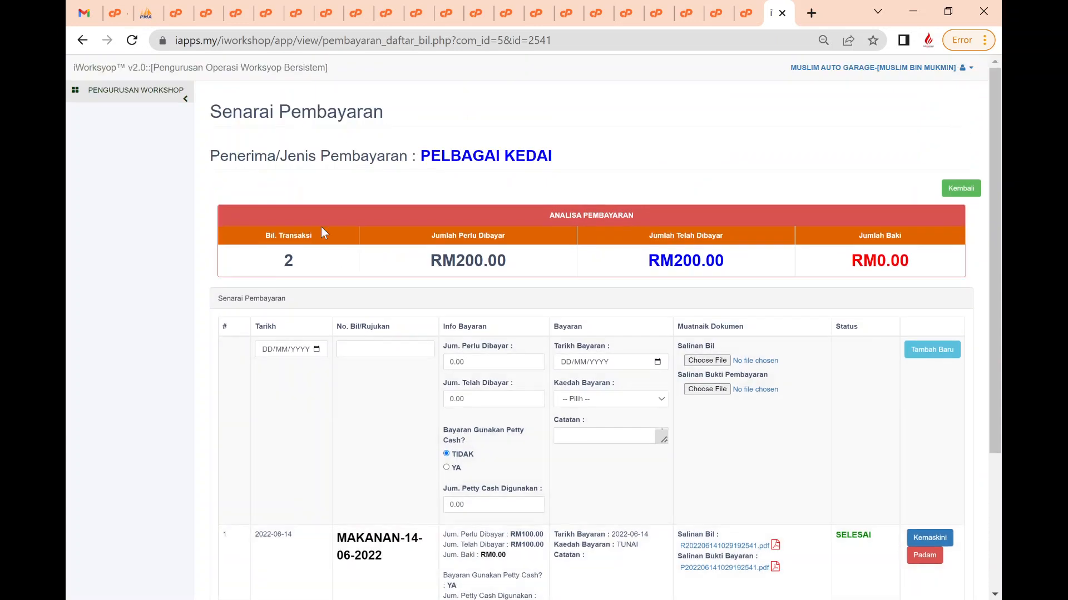
left_click(165, 96)
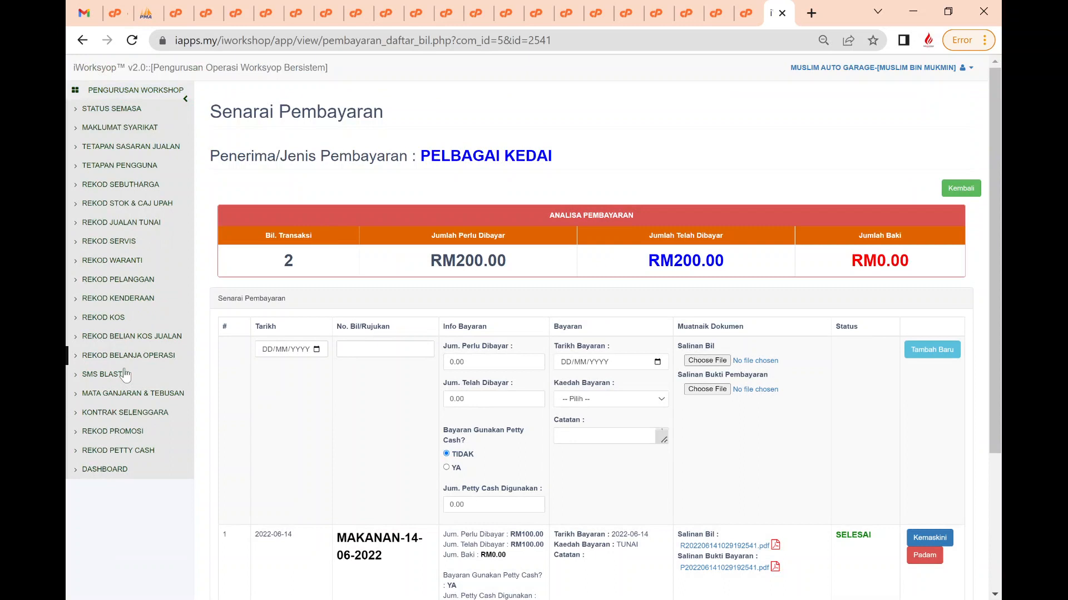
left_click(142, 451)
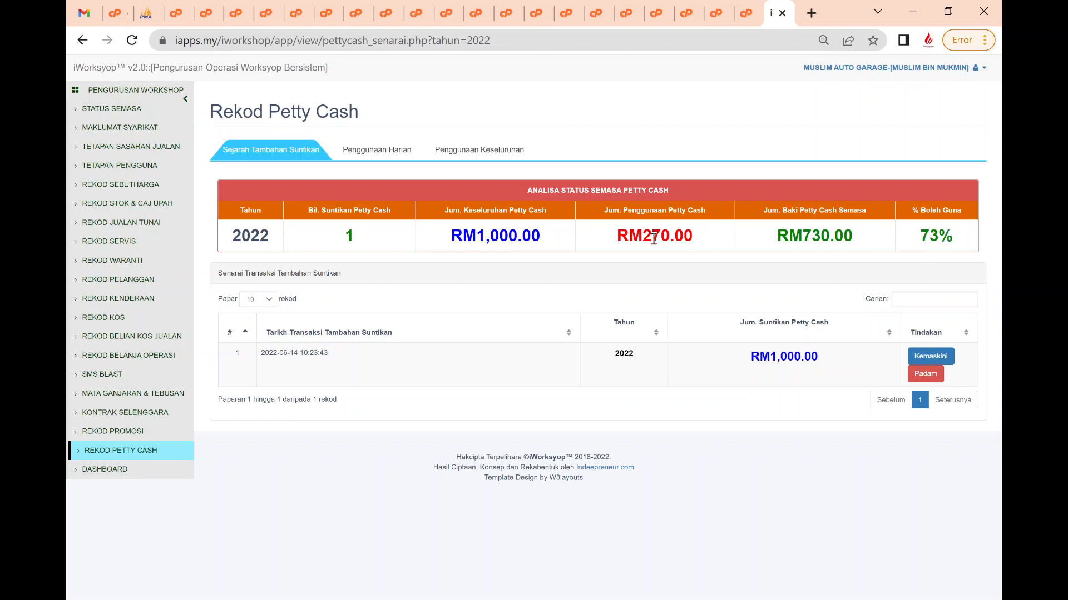
Examine the daily petty cash usage, including today's and this month's totals and the listed bill transactions
left_click(370, 159)
scroll(450, 287, "down", 1)
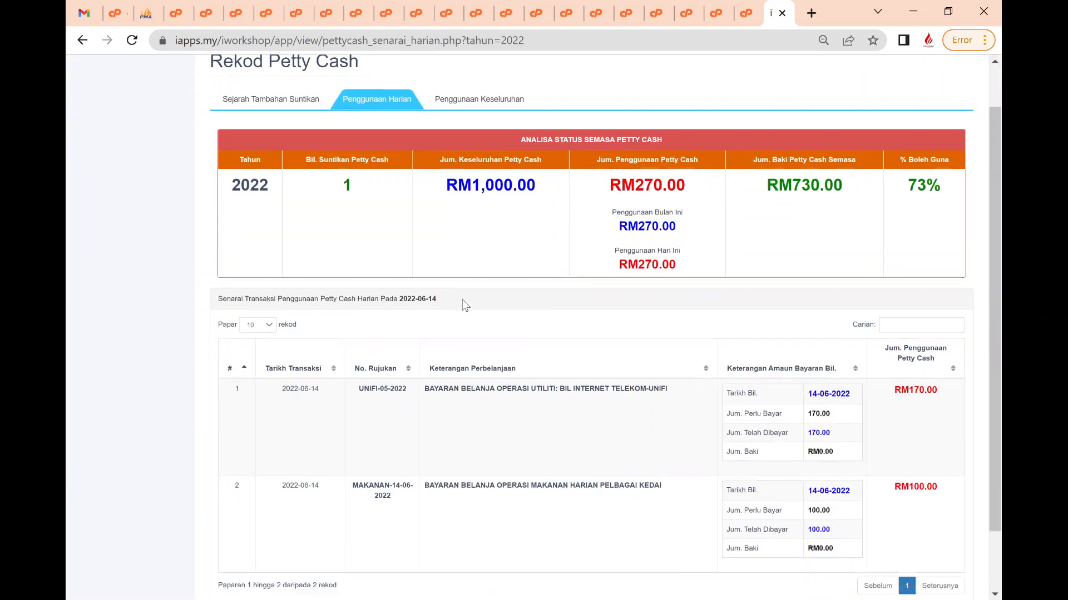
scroll(465, 306, "down", 2)
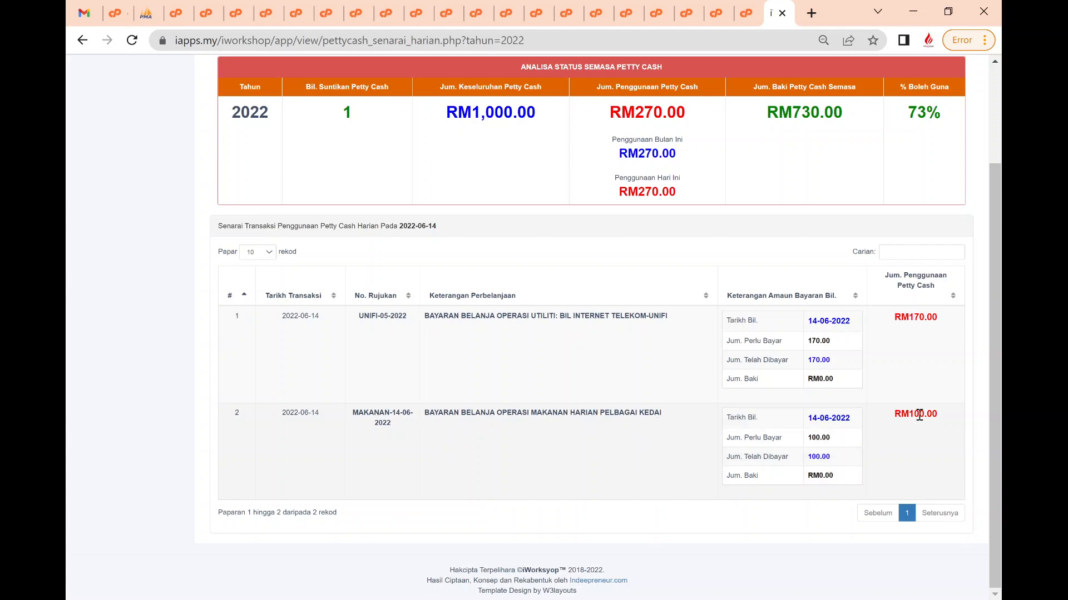
scroll(655, 423, "up", 2)
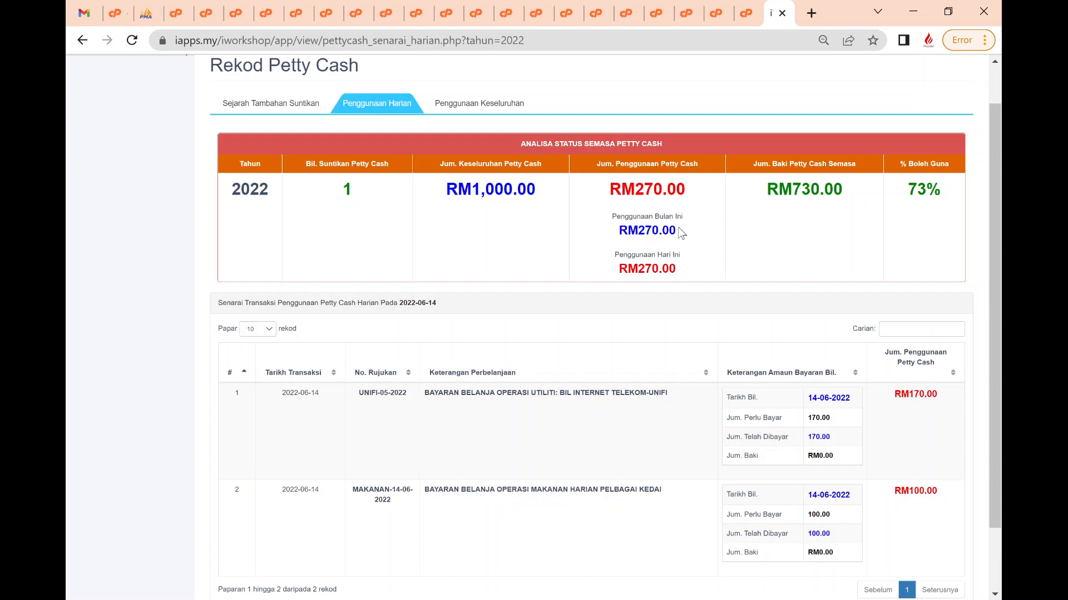
Compare the overall 2022 petty cash usage with the daily usage listing
left_click(481, 111)
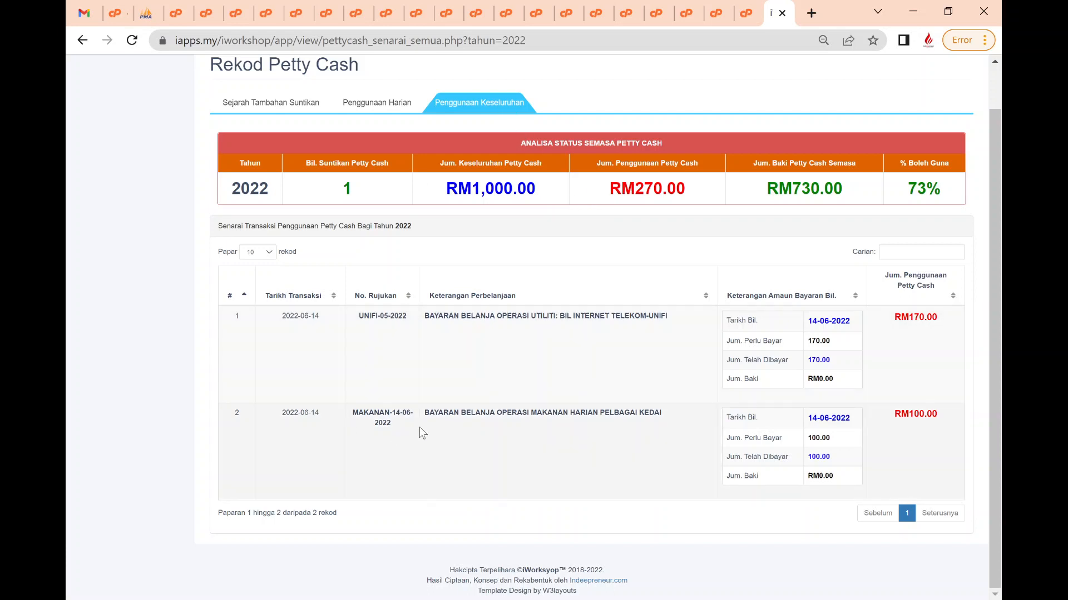
left_click(376, 103)
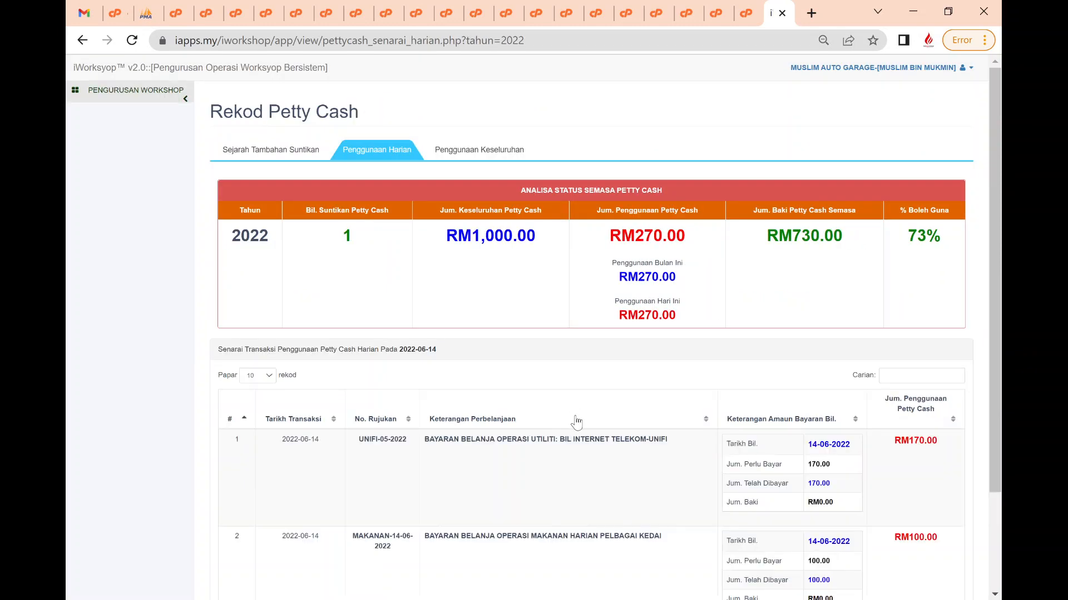
scroll(390, 288, "down", 2)
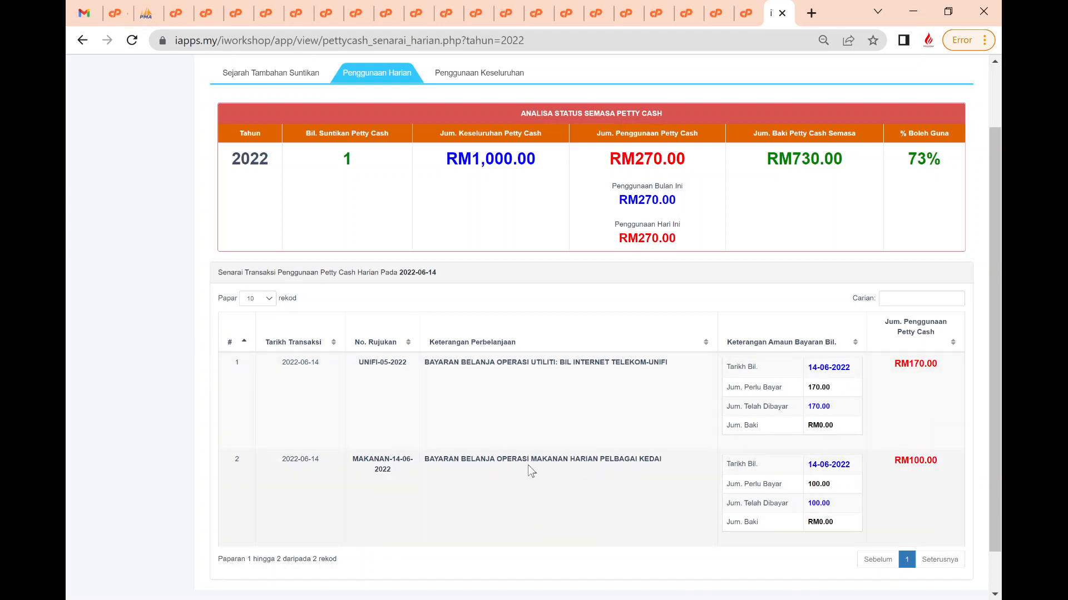
left_click(476, 78)
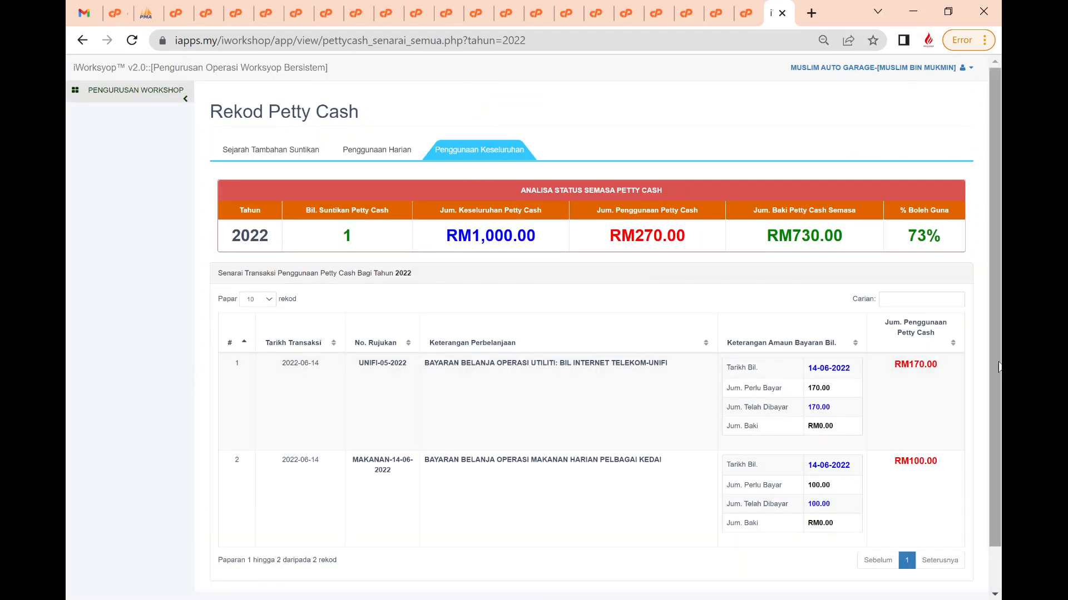
left_click(358, 153)
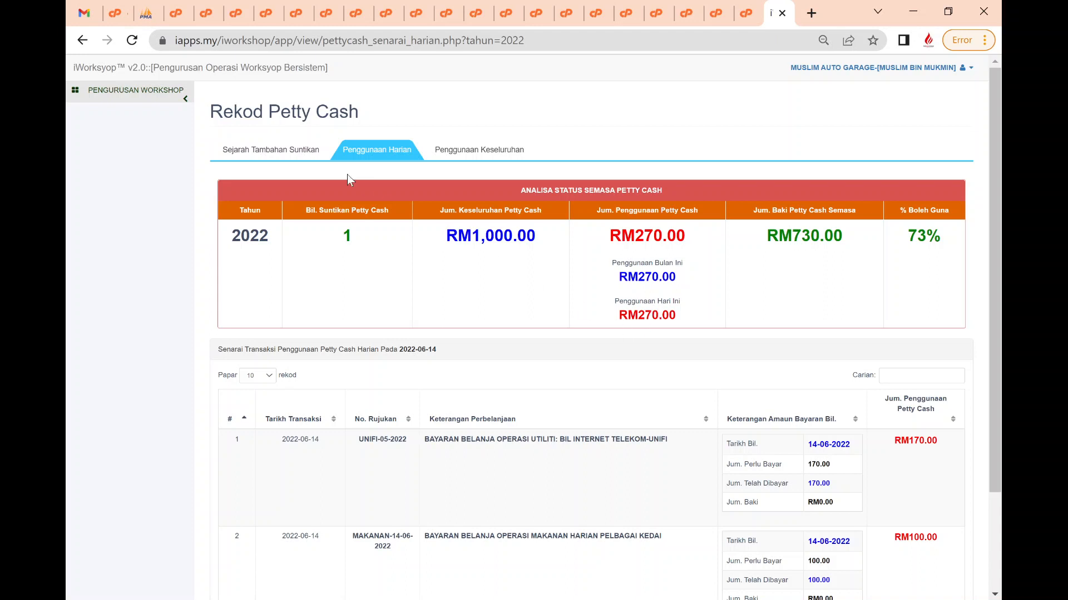
Open the sales cost purchase records and start registering a new bill for supplier PELBAGAI
left_click(168, 97)
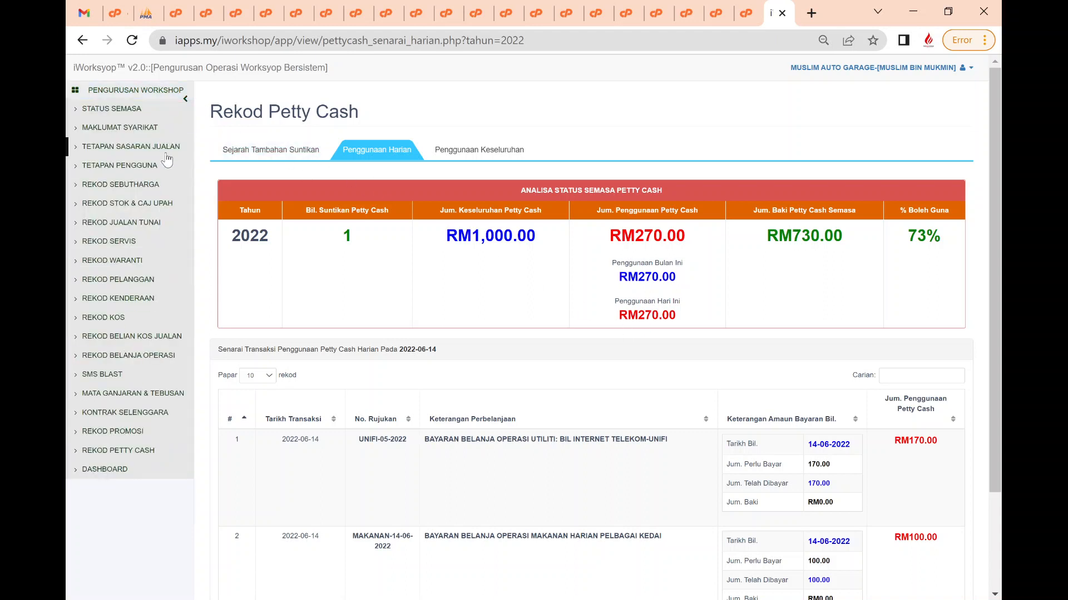
left_click(139, 340)
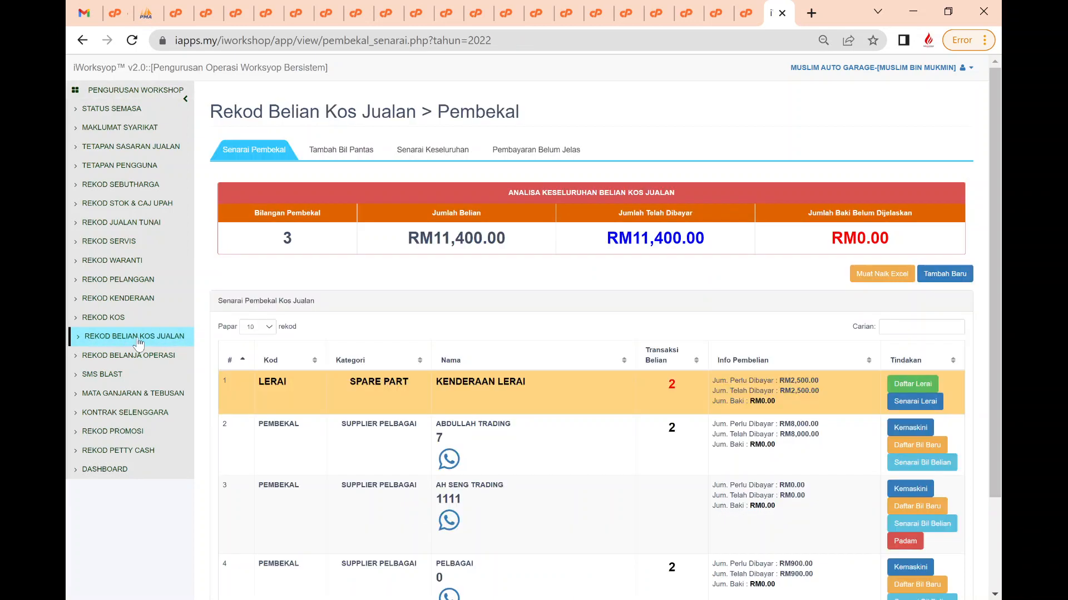
scroll(550, 397, "down", 3)
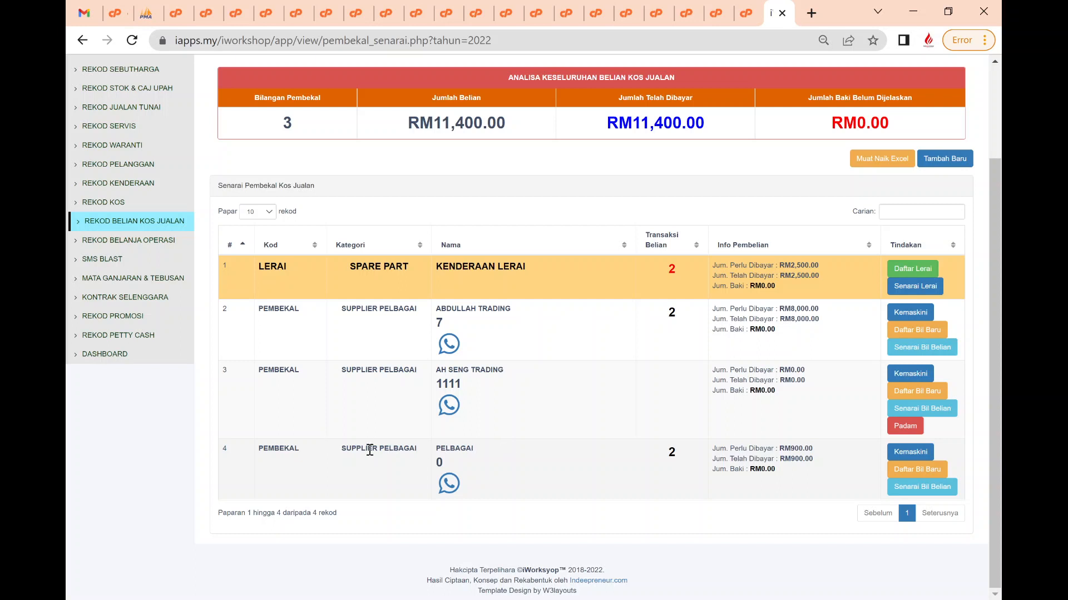
left_click(925, 470)
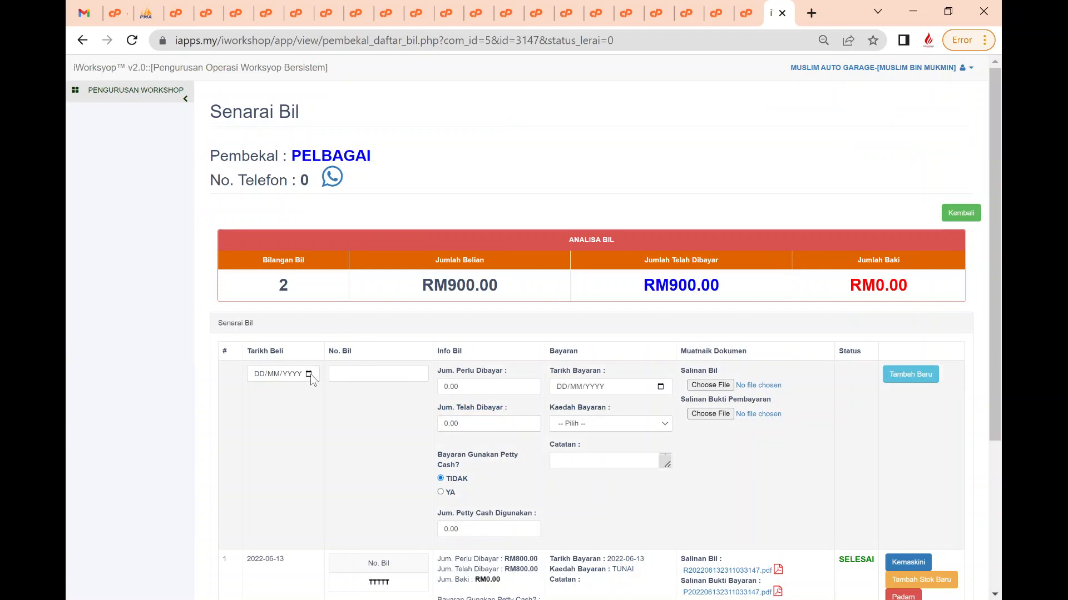
Fill in the PELBAGAI bill with purchase date 14/06/2022, bill number 087654, and 700.00 as both amount due and amount paid
left_click(309, 374)
left_click(295, 461)
left_click(340, 377)
type("0576")
type("54")
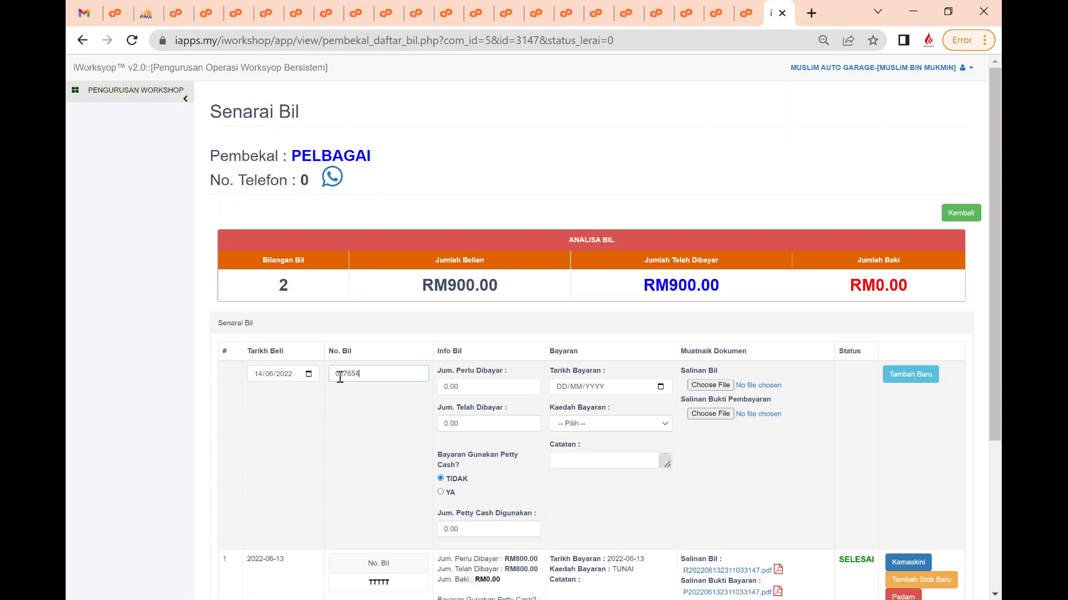
left_click(445, 385)
type("70")
left_click(445, 425)
type("70")
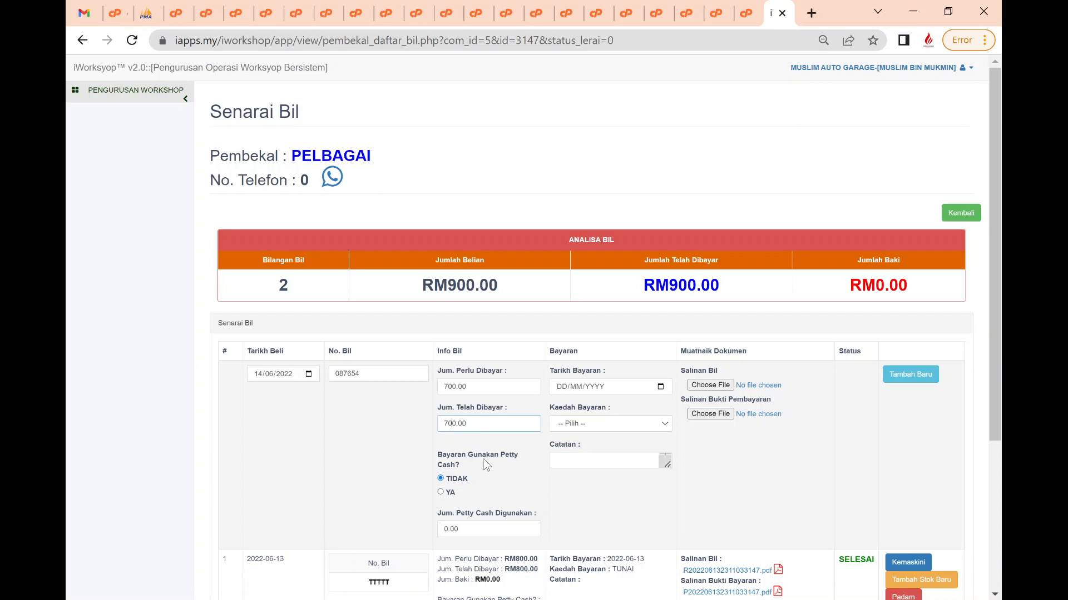
Charge 450.00 of the PELBAGAI bill to petty cash, with payment date 14/06/2022 and method TUNAI
left_click(441, 492)
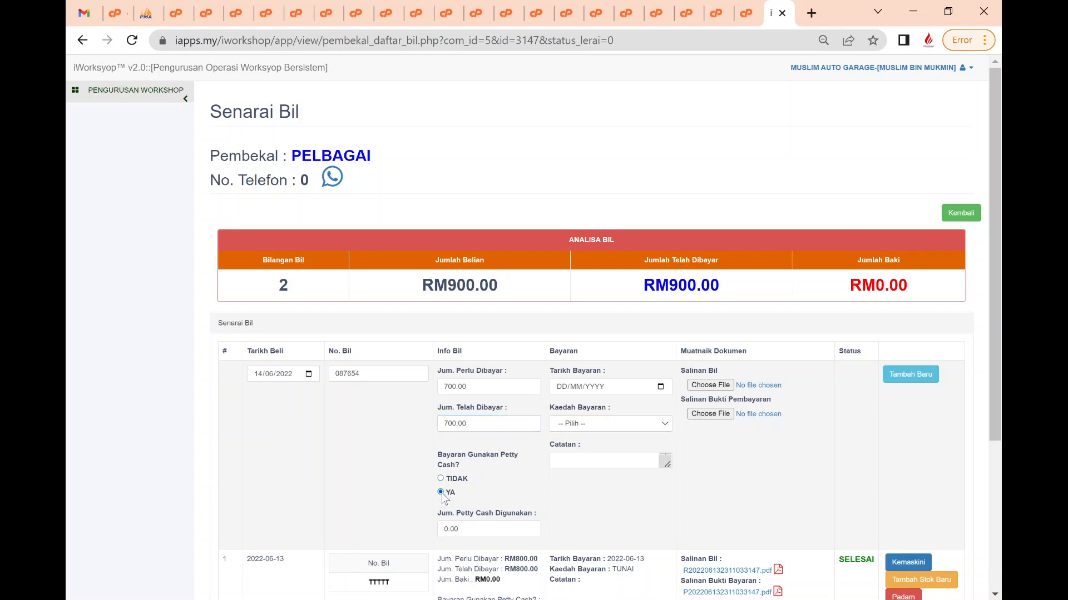
left_click(444, 530)
type("45")
left_click(451, 530)
left_click(657, 389)
left_click(595, 466)
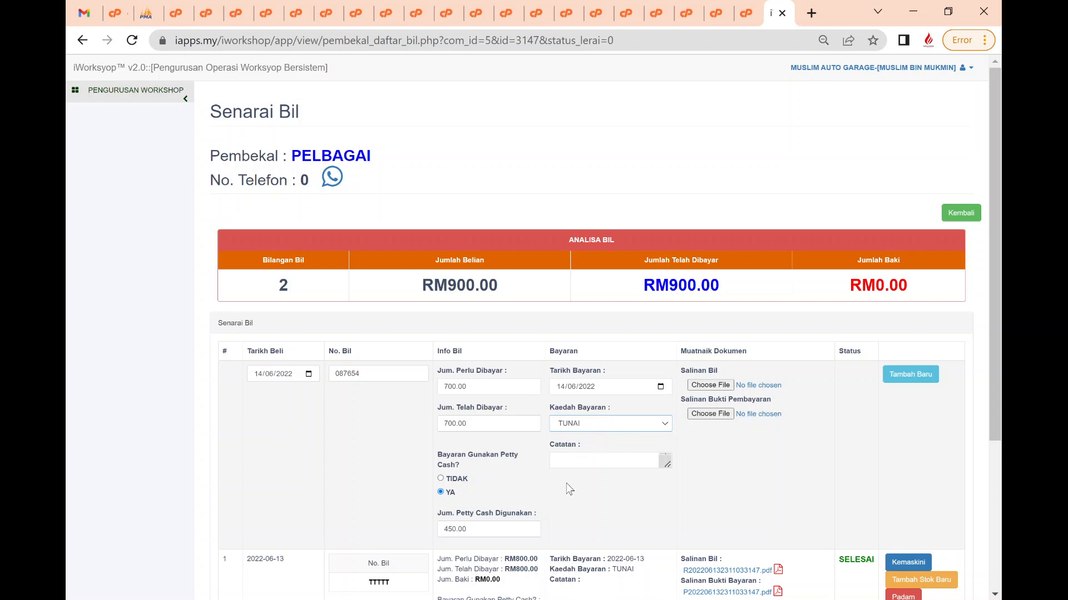
Enter the payment note "PETTY CASH-RM450.00" with "OT-RM250.00" on a second line, and enlarge the note box
left_click(602, 460)
type("PETTY CASH RM450.00")
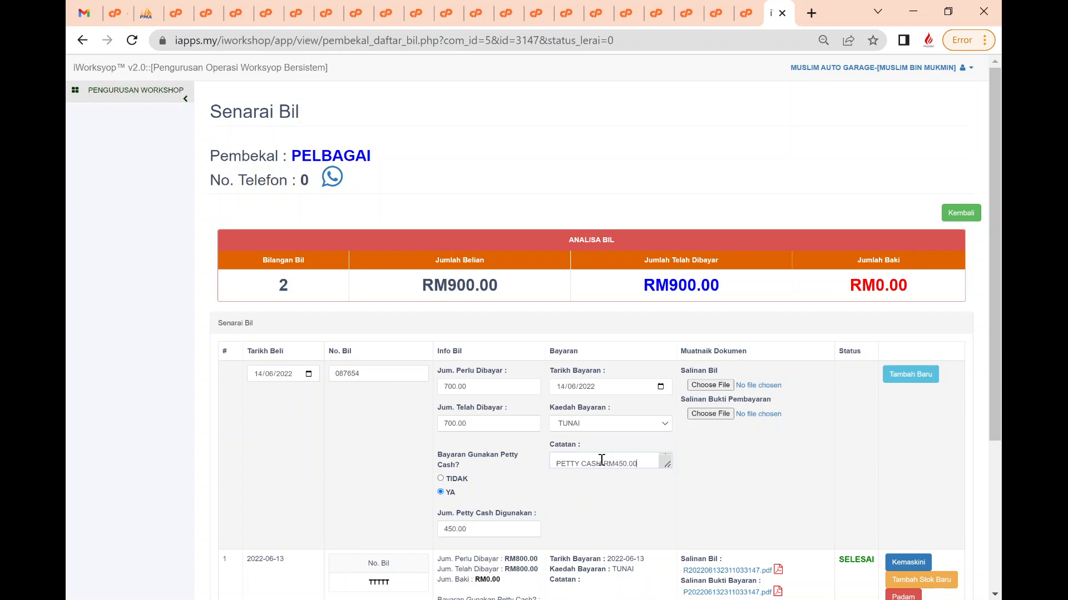
key("ctrl+a")
key("BackSpace")
type("OT-RM250.0")
left_click_drag(668, 465, 648, 507)
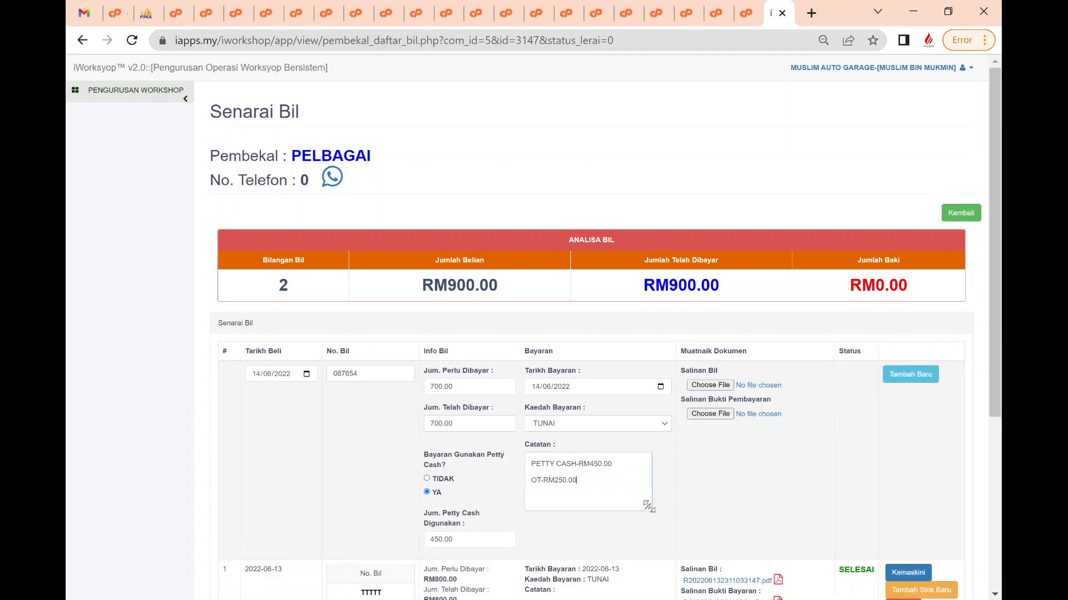
Add the PELBAGAI bill to the list and review its payment and petty cash details
left_click(923, 381)
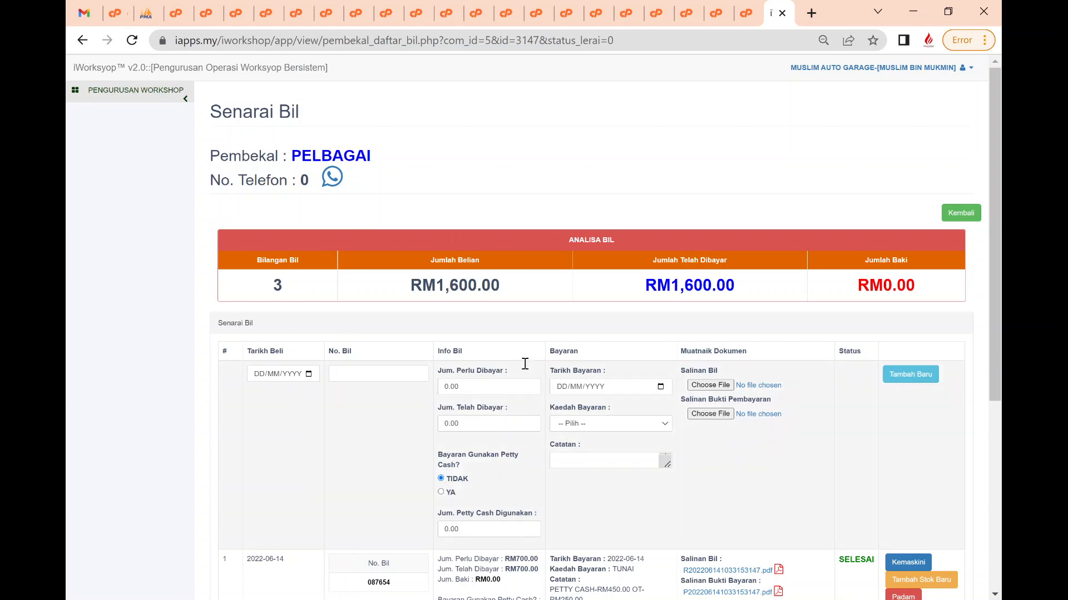
scroll(480, 500, "down", 3)
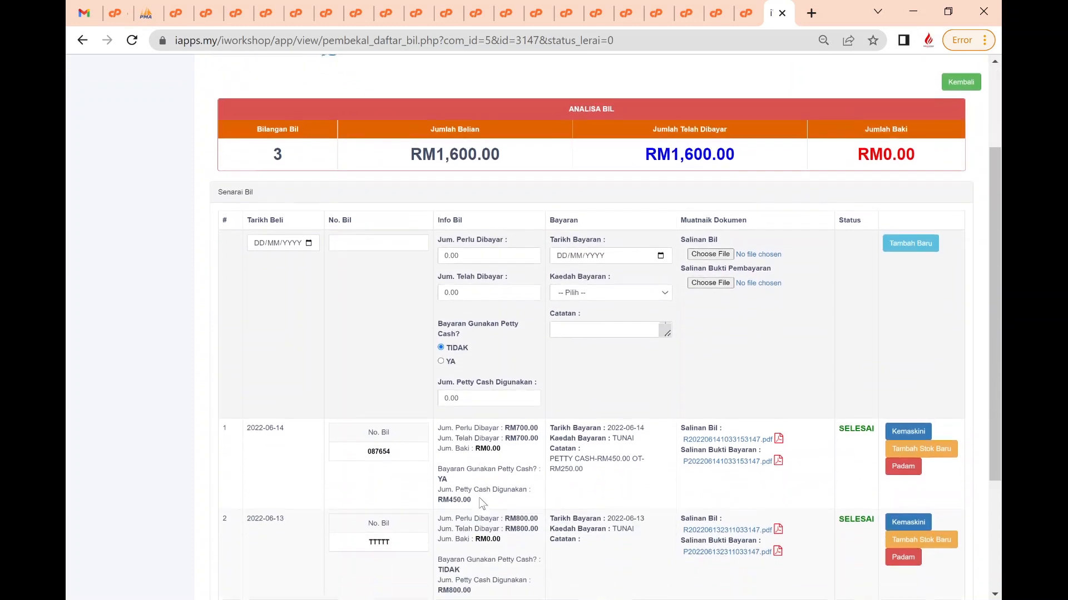
scroll(412, 477, "down", 2)
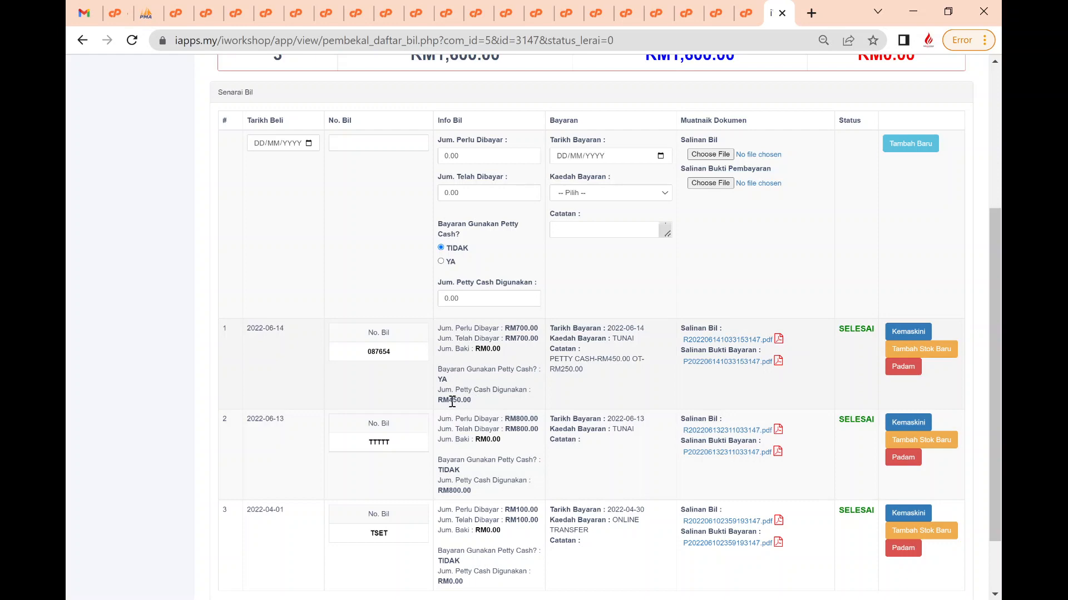
scroll(469, 405, "up", 2)
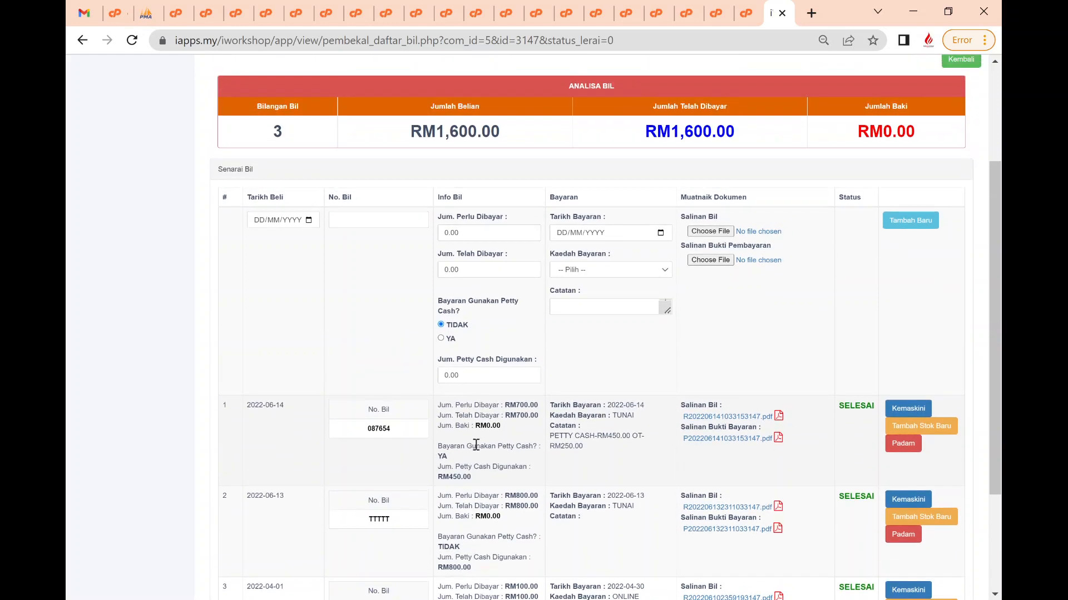
scroll(474, 445, "up", 3)
Open the petty cash records and check the updated 2022 usage and remaining balance
left_click(176, 95)
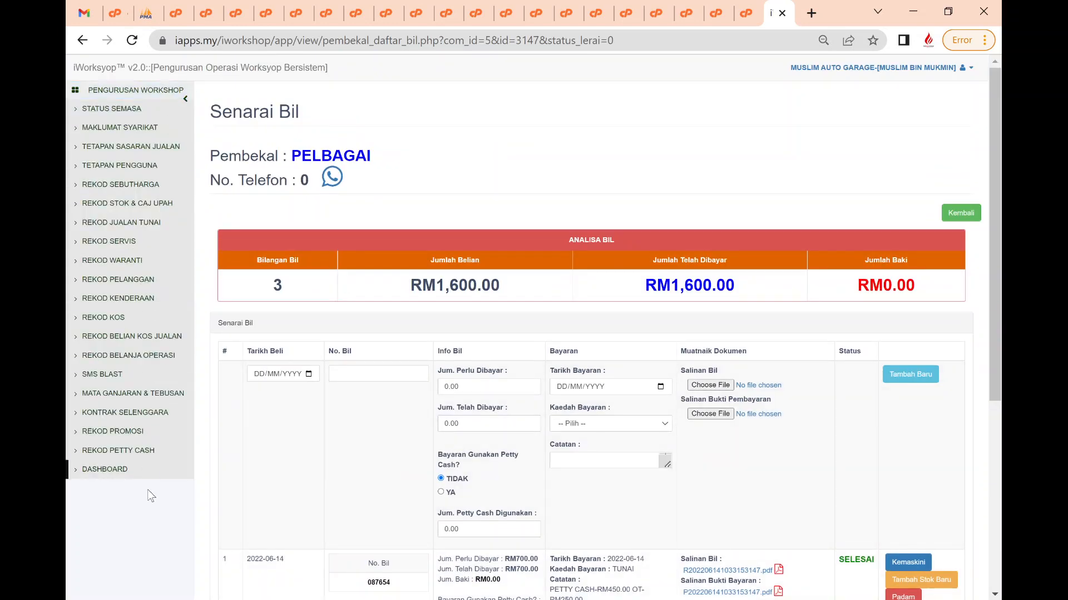
left_click(151, 454)
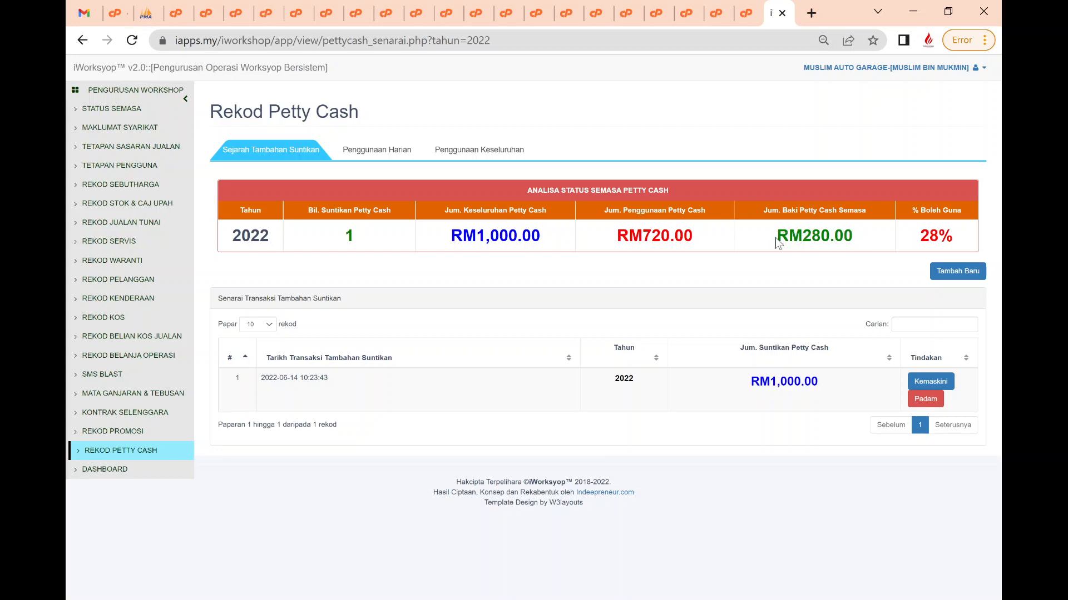
left_click_drag(776, 236, 854, 239)
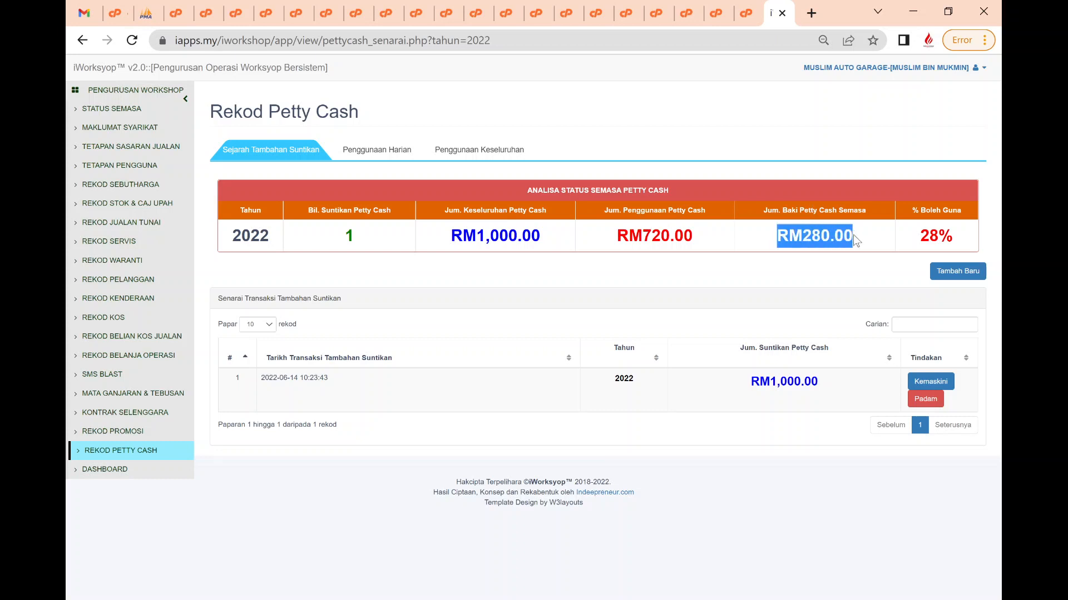
left_click(852, 236)
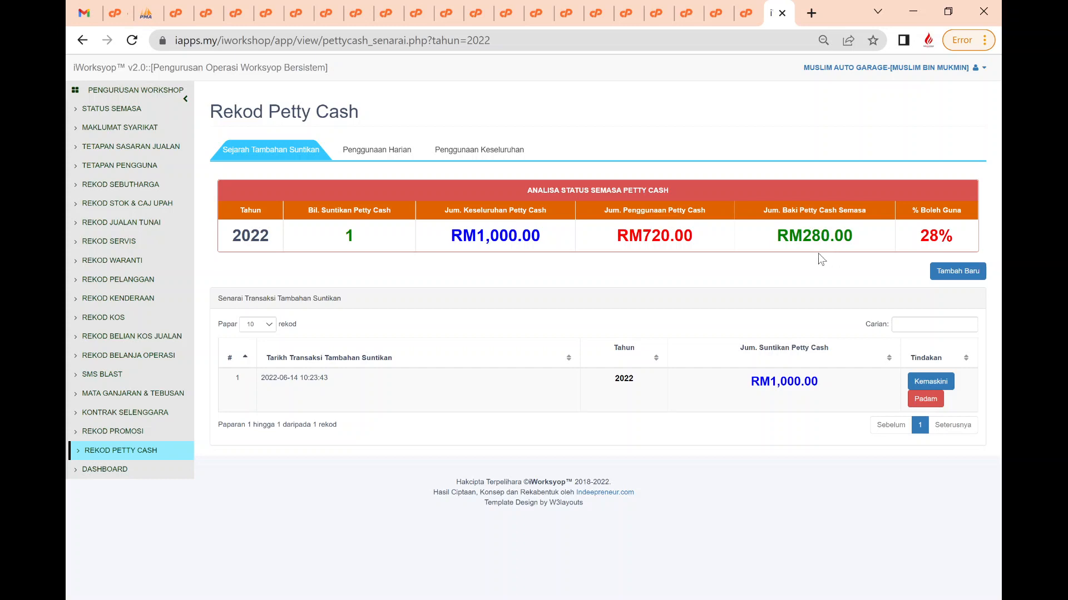
Register an additional petty cash injection of 500.00 for 2022 and save it
left_click(972, 274)
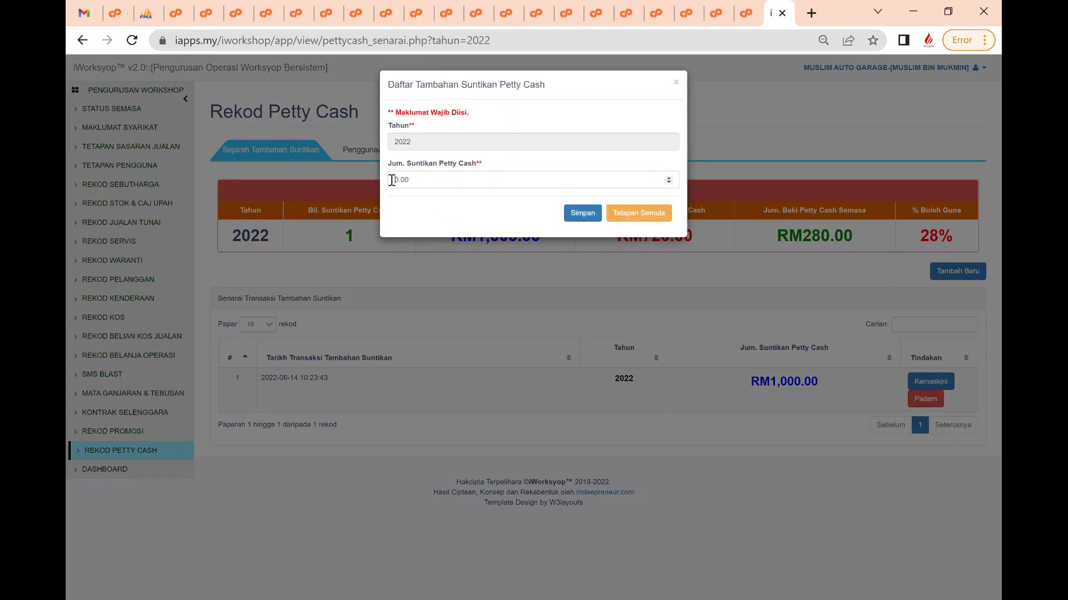
left_click(393, 181)
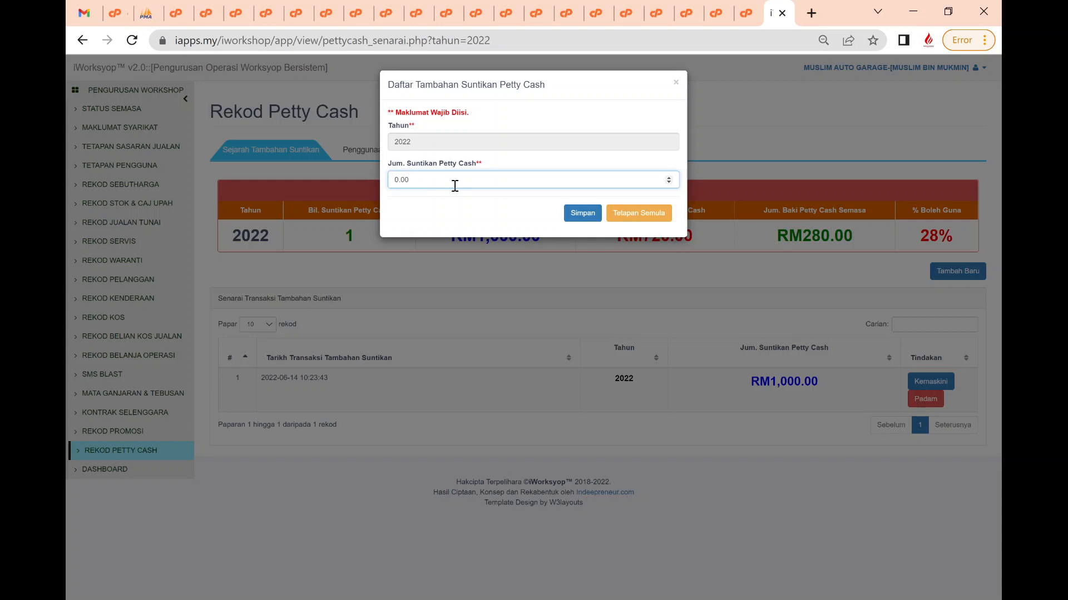
type("50")
left_click(578, 213)
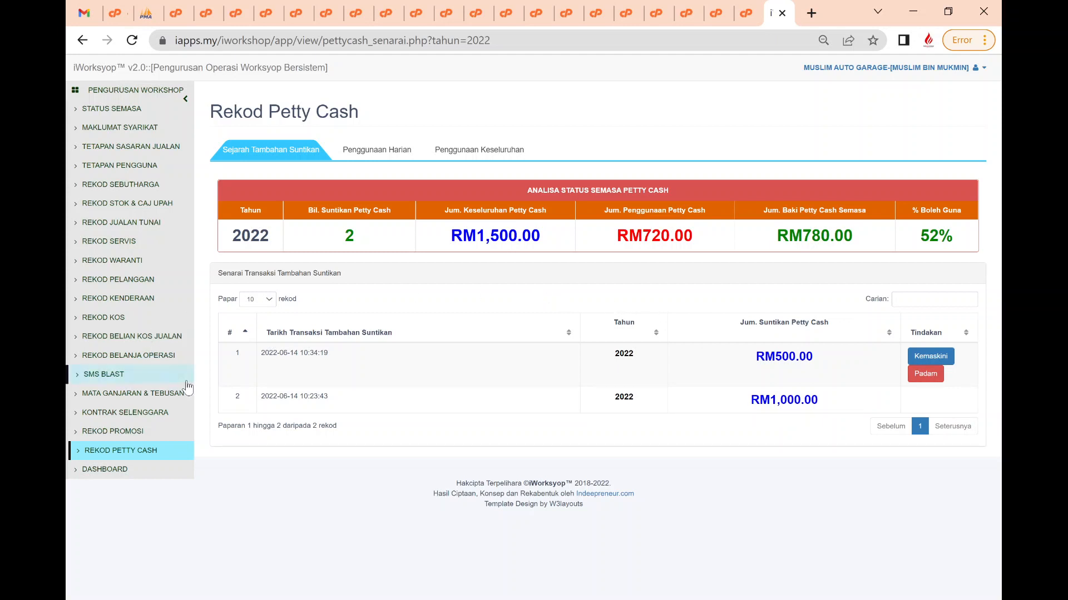
Open the daily petty cash usage and examine the listed transactions, including the petty cash amount for the PELBAGAI supplier bill
left_click(383, 155)
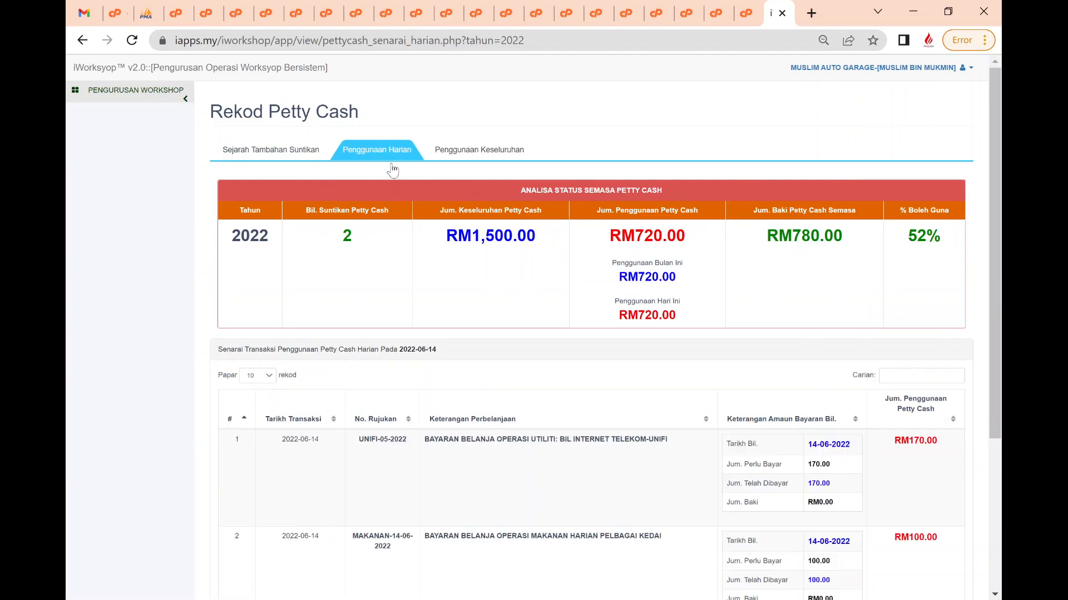
scroll(687, 382, "down", 3)
scroll(687, 384, "down", 1)
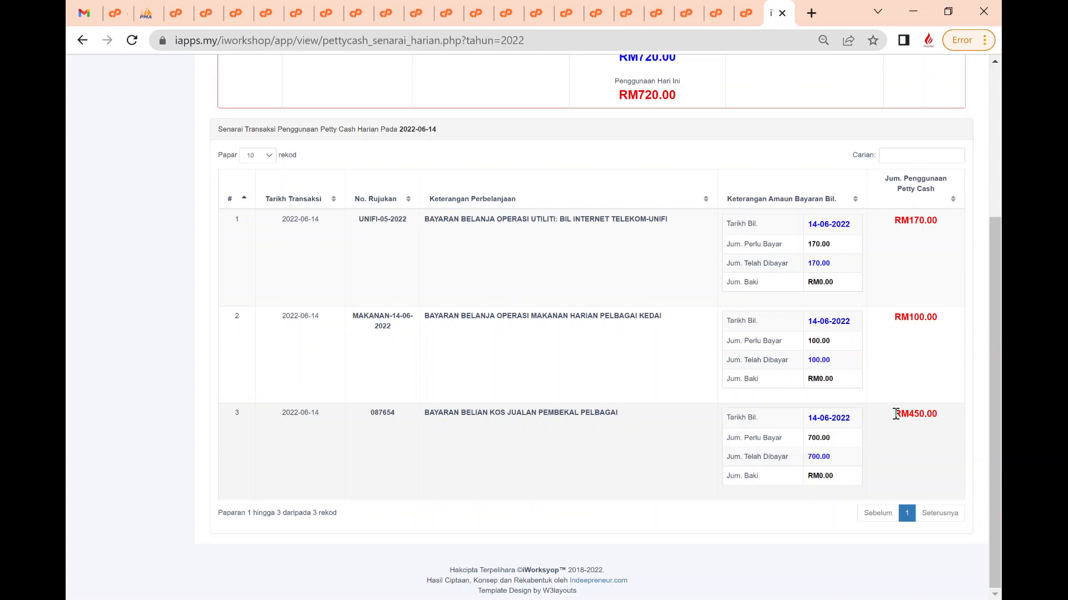
left_click_drag(897, 414, 947, 412)
left_click(947, 421)
Compare the daily usage page's petty cash status summary with the transactions listed for 2022-06-14
scroll(929, 440, "up", 1)
scroll(918, 445, "up", 4)
scroll(906, 447, "down", 4)
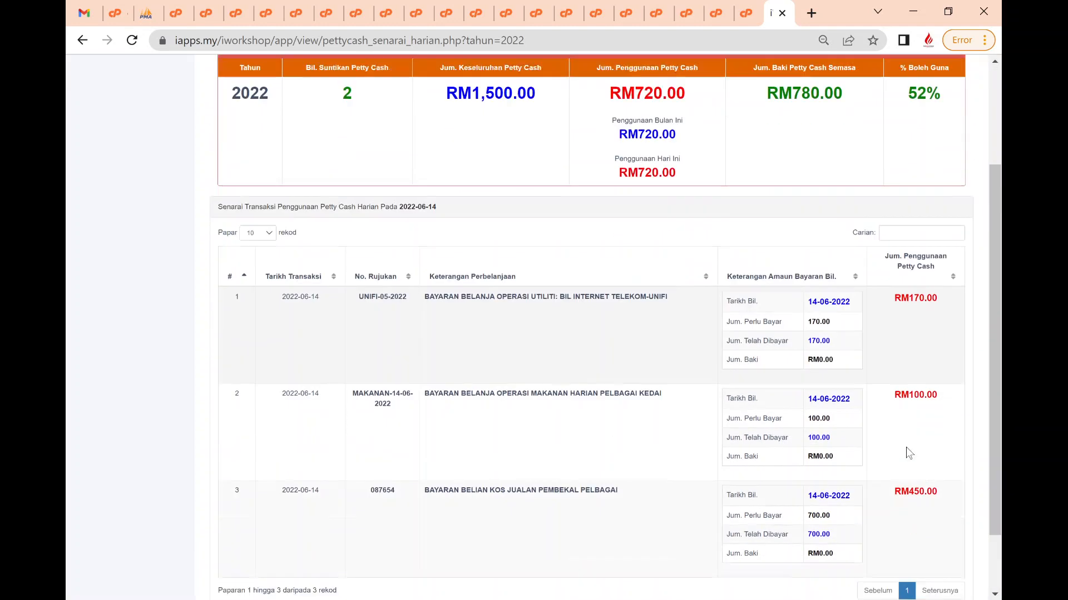
scroll(907, 447, "up", 2)
scroll(905, 445, "up", 1)
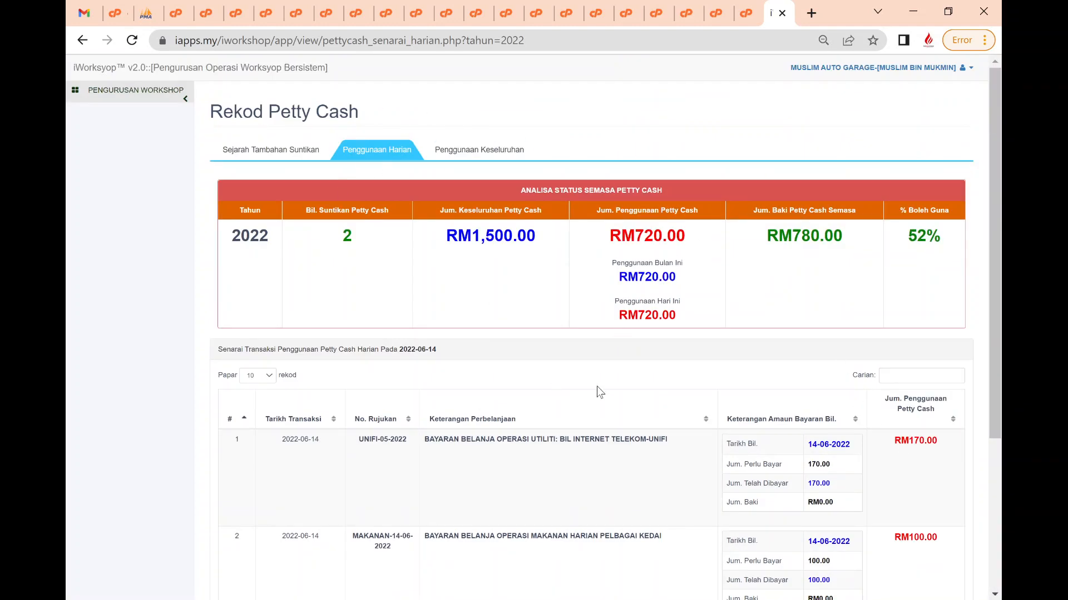
scroll(599, 392, "down", 4)
scroll(605, 250, "up", 4)
scroll(534, 400, "down", 1)
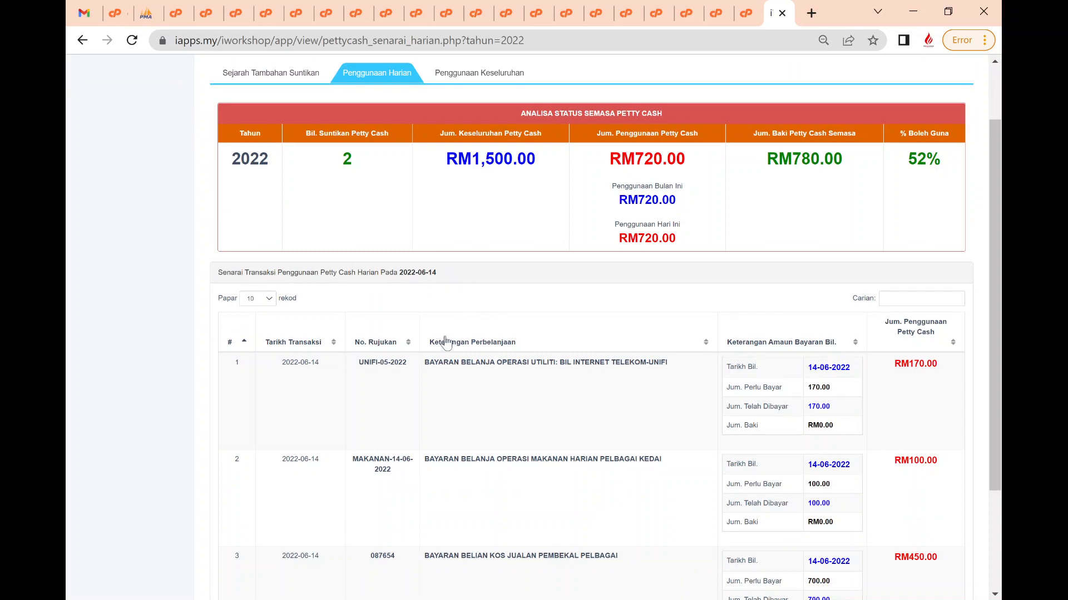
Open the overall petty cash usage for 2022 and review its transactions and summary
scroll(496, 396, "up", 1)
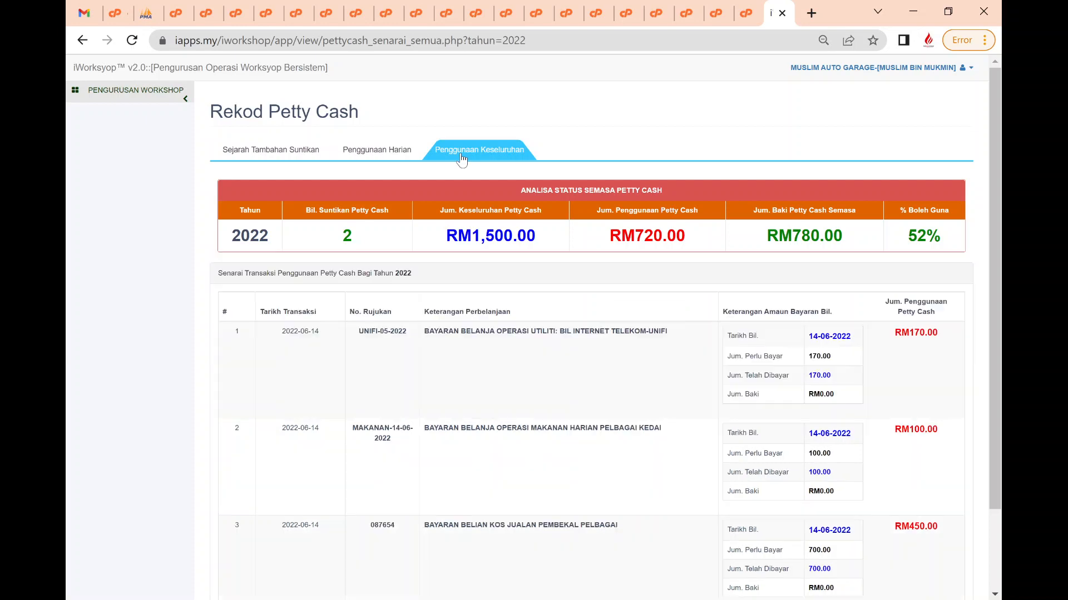
scroll(516, 384, "down", 2)
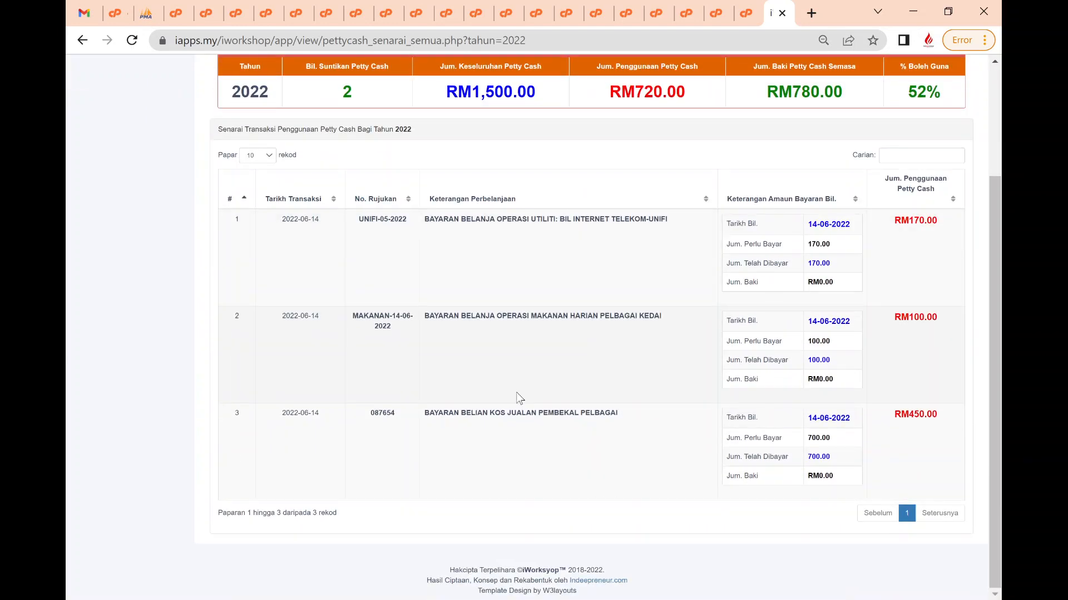
scroll(517, 392, "up", 3)
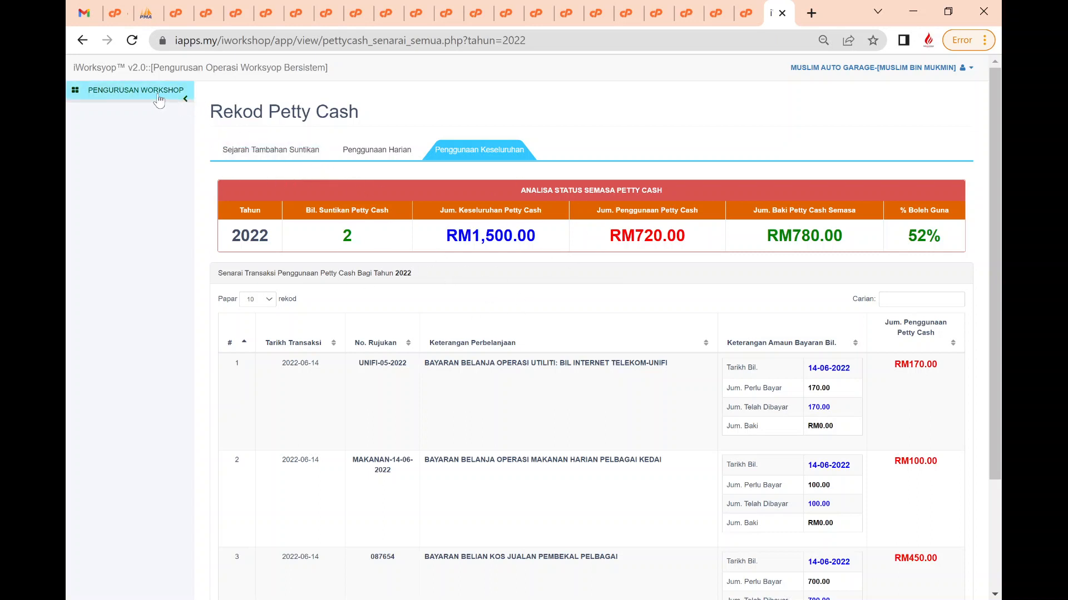
Open the daily performance report (Laporan Prestasi Harian) from the sales section of the current status page
left_click(160, 95)
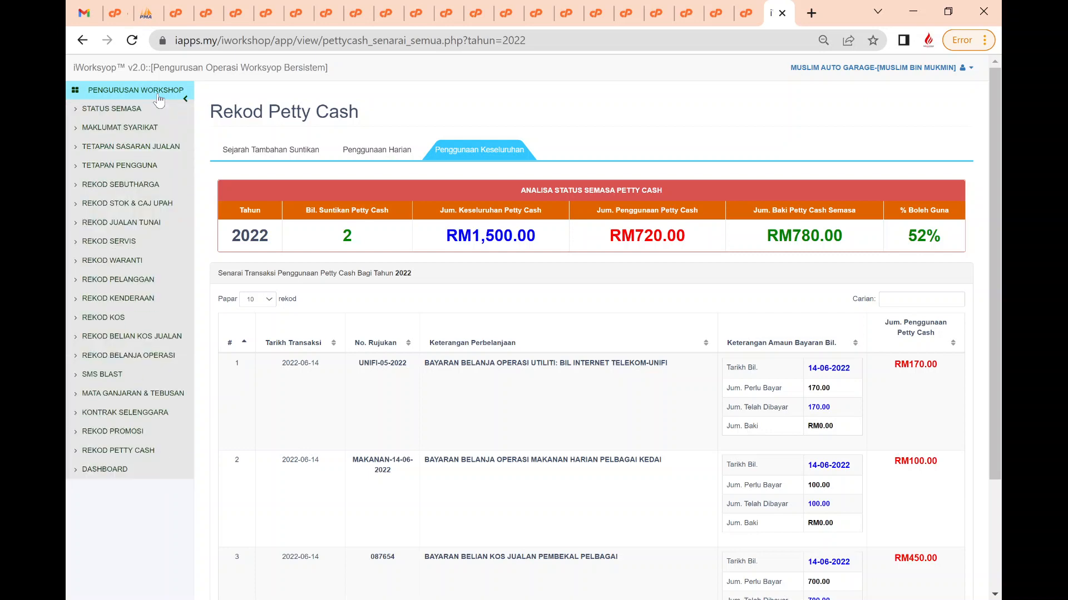
left_click(113, 109)
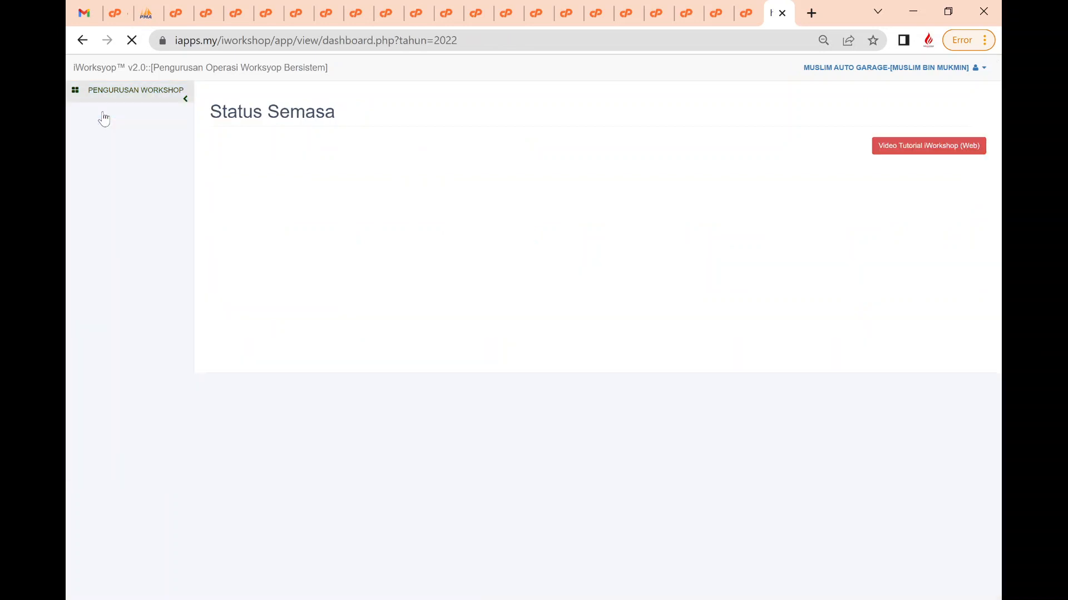
scroll(770, 302, "down", 7)
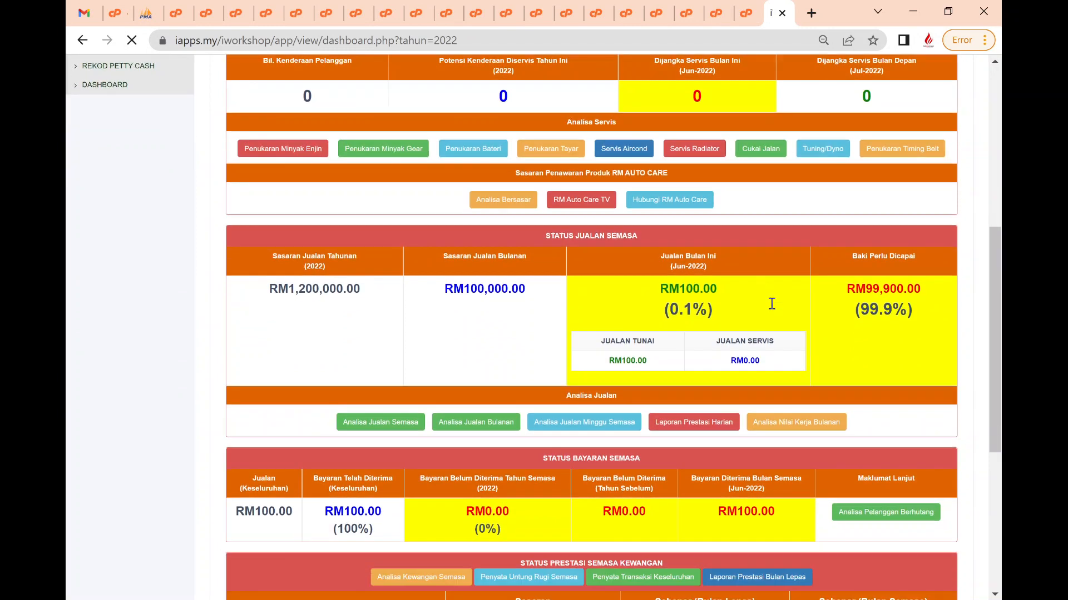
left_click(693, 424)
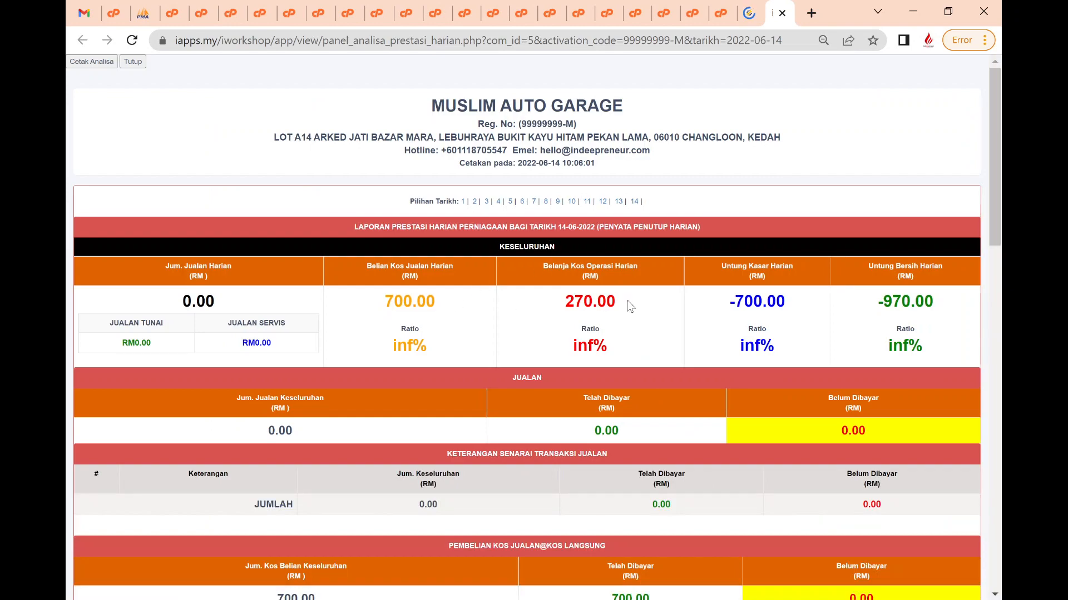
Examine the daily report's cost purchases, operating expenses, payment methods and daily petty cash usage transactions
scroll(619, 313, "down", 20)
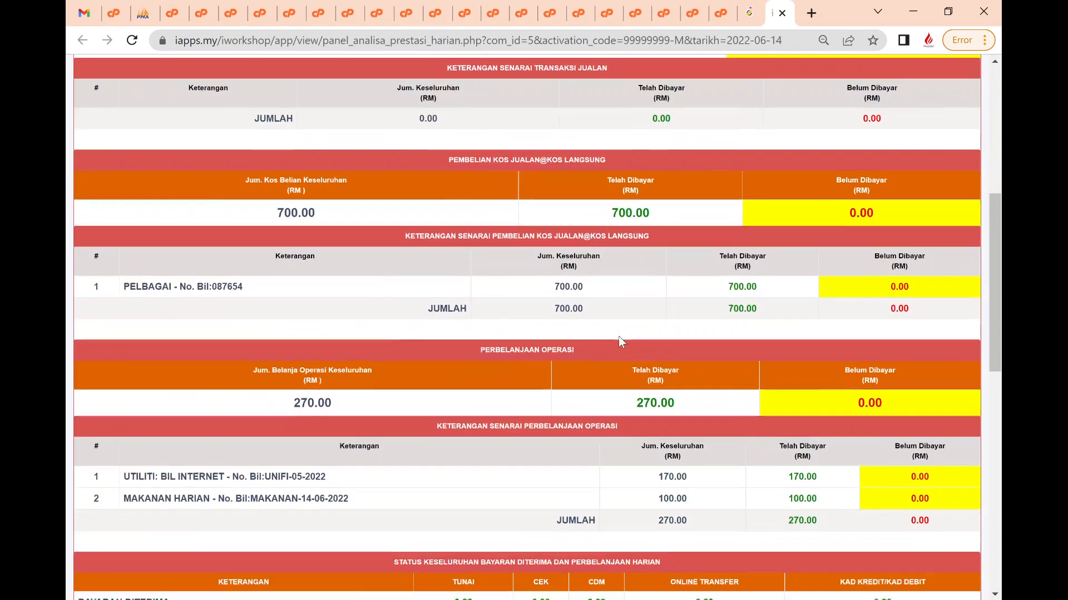
scroll(621, 342, "down", 1)
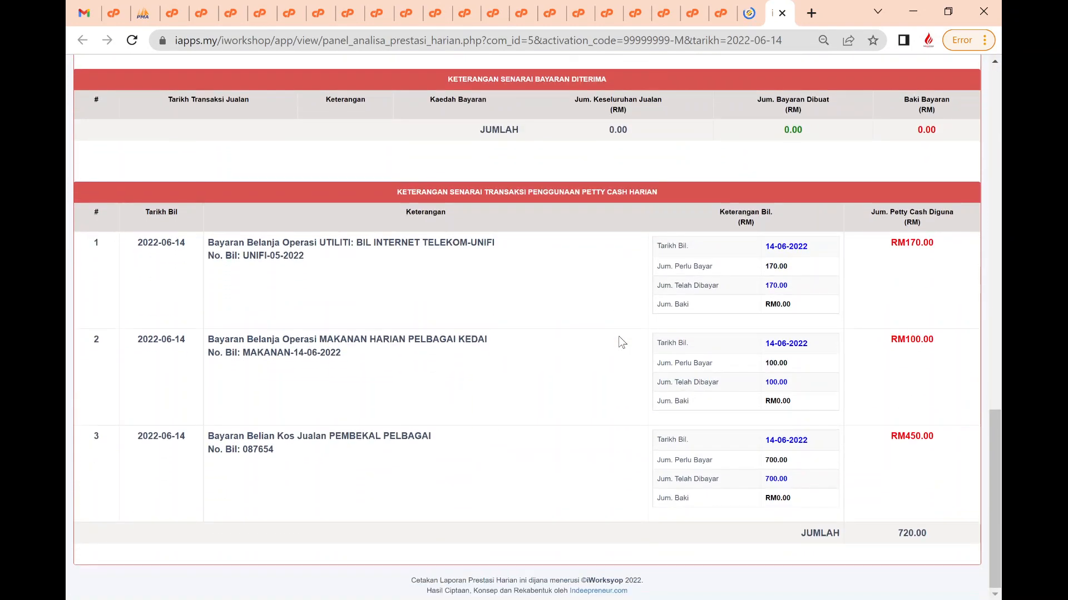
scroll(618, 339, "up", 3)
scroll(581, 344, "down", 3)
scroll(890, 533, "up", 15)
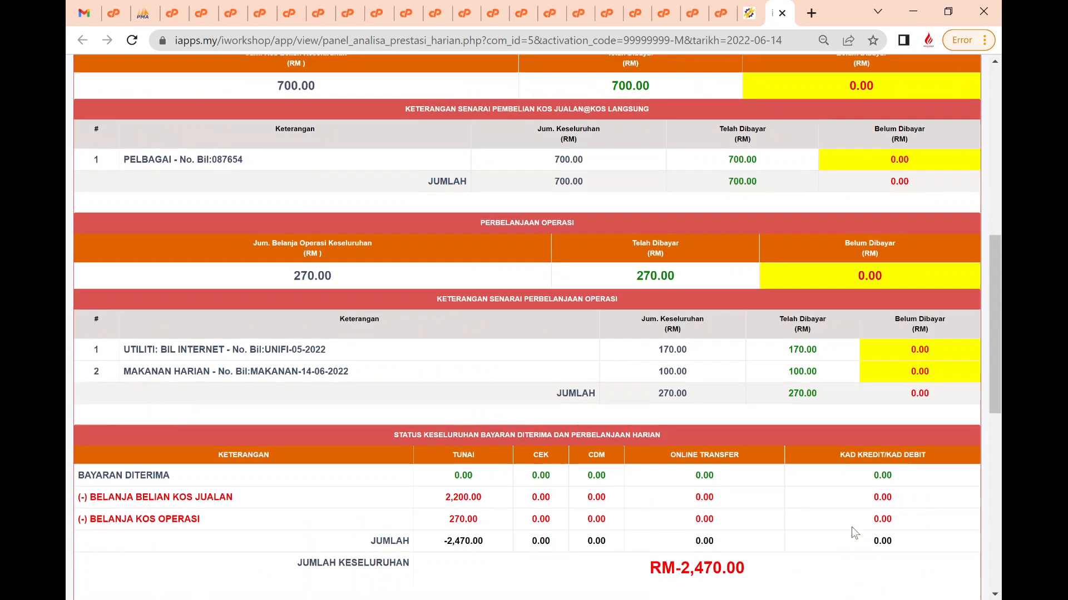
Return to the current status page and reopen the petty cash records at the injection history
left_click(749, 13)
scroll(322, 311, "up", 6)
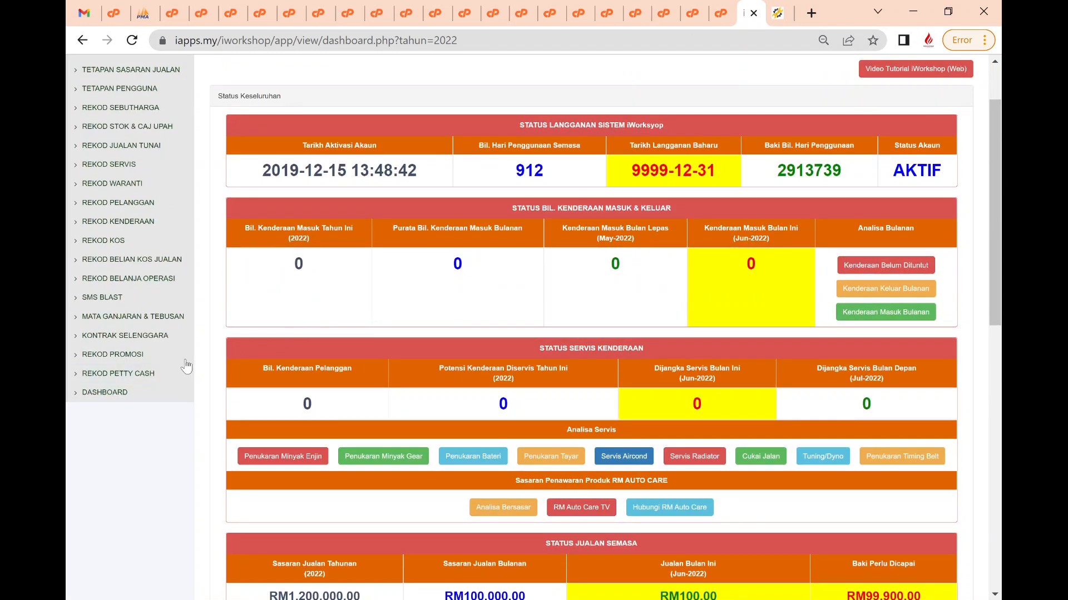
left_click(142, 376)
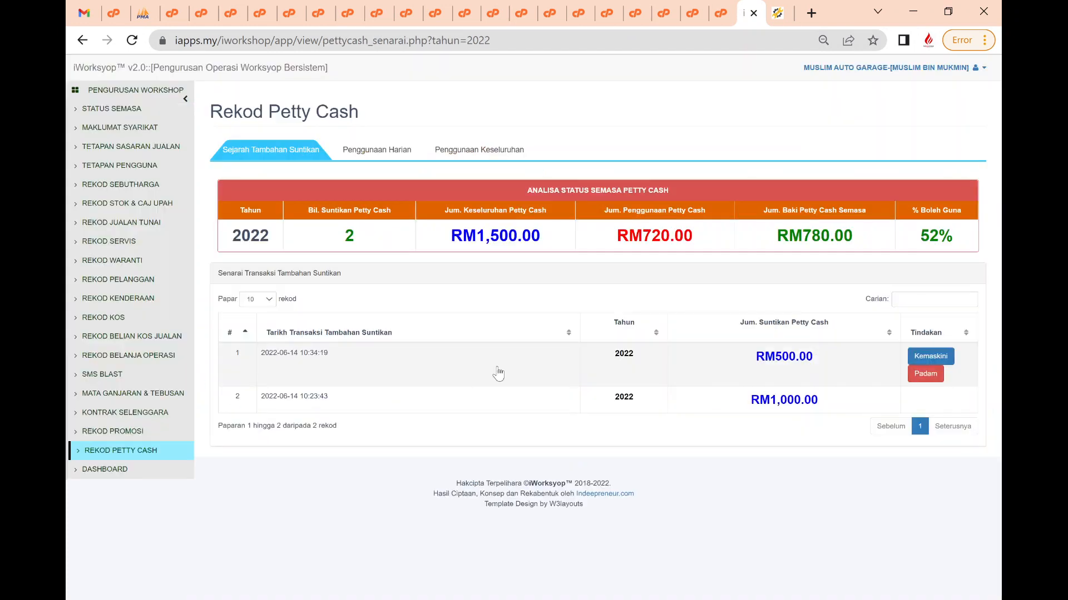